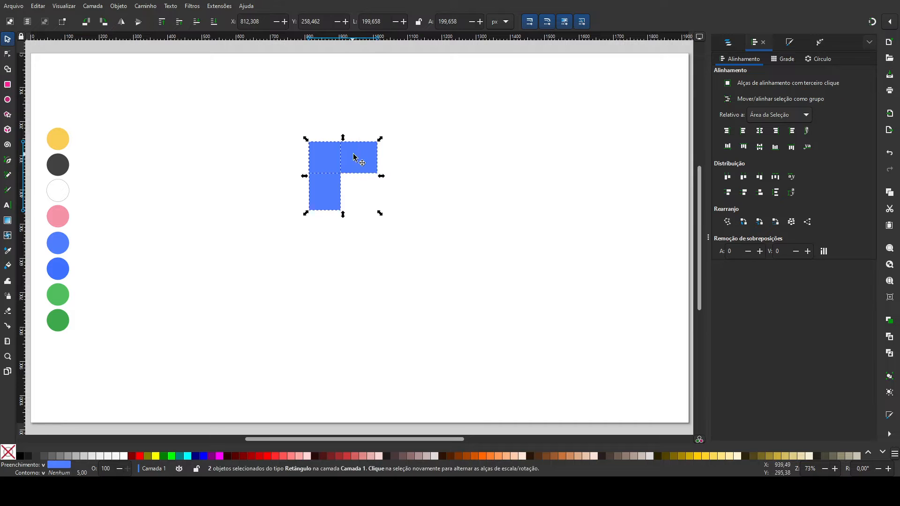
Step: Shorten the horizontal rectangle until the pair is about 187 px wide, and unite both rectangles into one L-shaped path
drag(382, 159, 378, 161)
shift+click(327, 197)
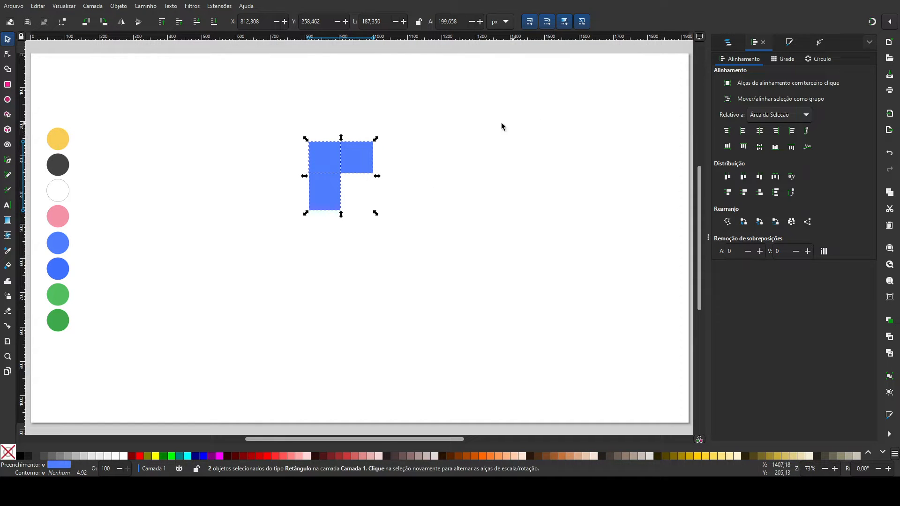
click(147, 56)
click(444, 178)
key(plus)
key(plus)
key(space)
drag(375, 166, 407, 261)
click(323, 201)
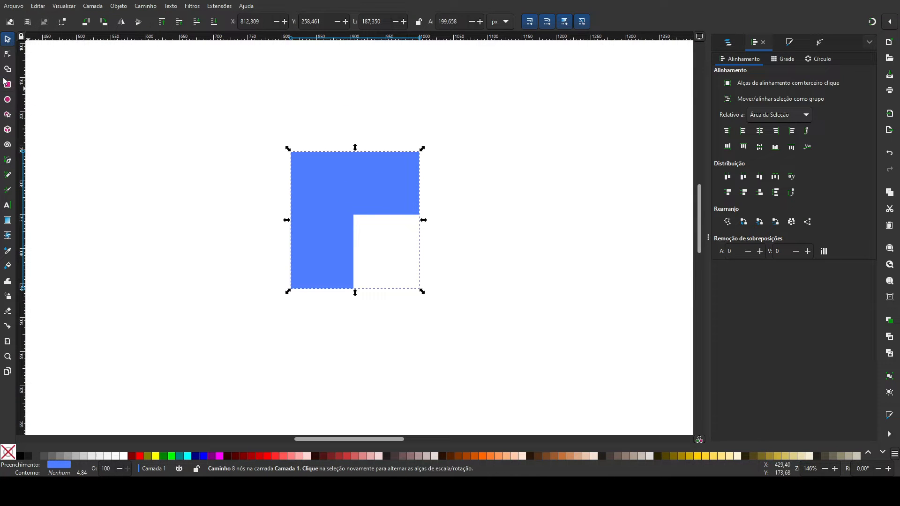
Step: Apply the Corners (Cantos) path effect to the L shape and round the head's upper corners, the snout's lower corner and the inner neck corner
click(7, 55)
click(820, 42)
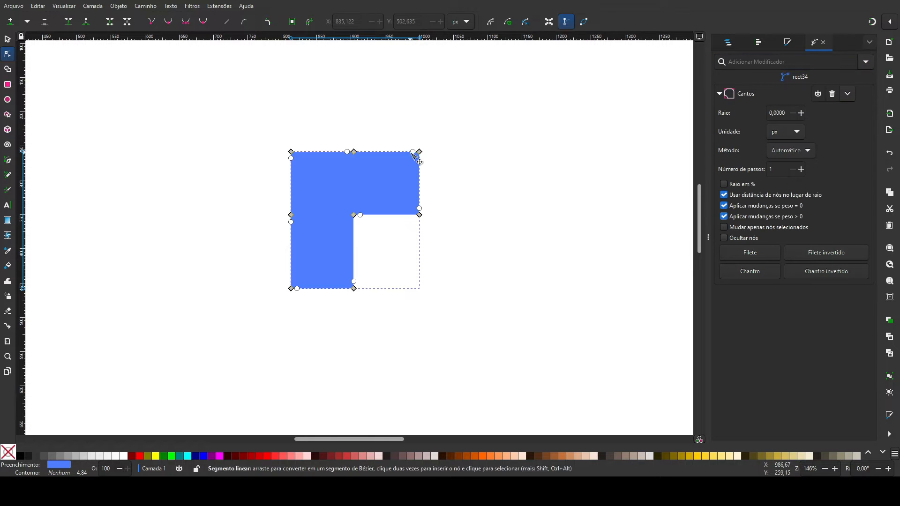
drag(413, 151, 372, 183)
drag(421, 208, 422, 205)
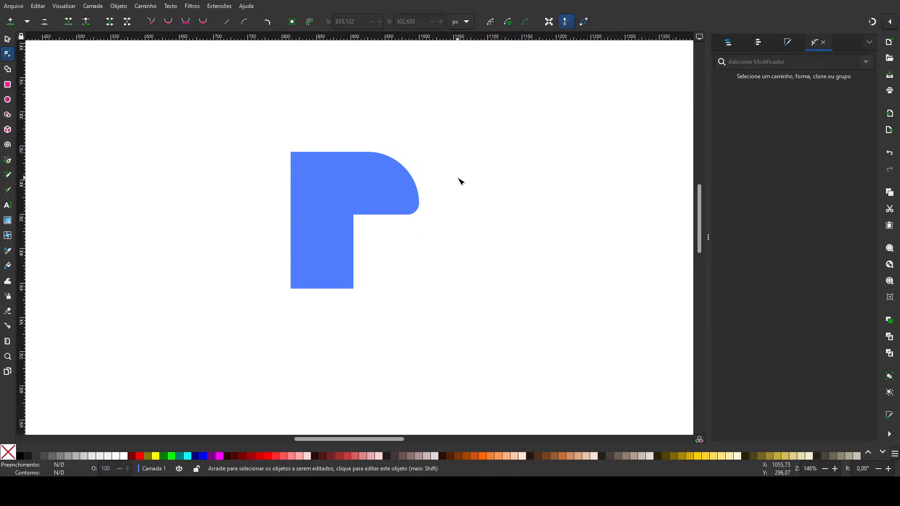
drag(346, 224, 367, 222)
click(367, 222)
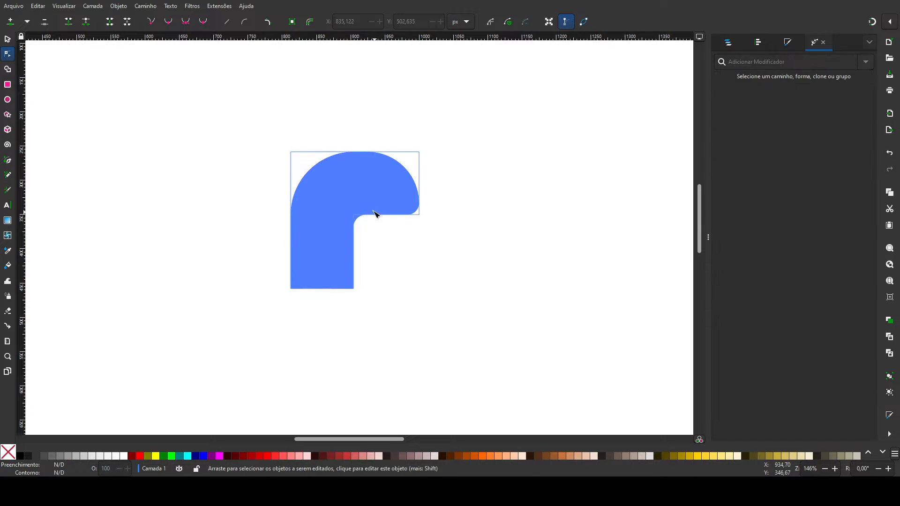
Step: Draw a blue circle about 46 px wide beside the head and convert it to a path
click(344, 237)
click(8, 99)
mouse_move(463, 143)
mouse_down()
mouse_move(496, 169)
mouse_move(510, 205)
mouse_move(429, 201)
mouse_up()
key(ctrl+shift+c)
key(plus)
Step: Duplicate the blue circle, shrink the copy to about 33 px, fill it white and place it inside the original
click(7, 40)
click(451, 148)
click(414, 165)
key(ctrl+d)
drag(415, 165, 474, 164)
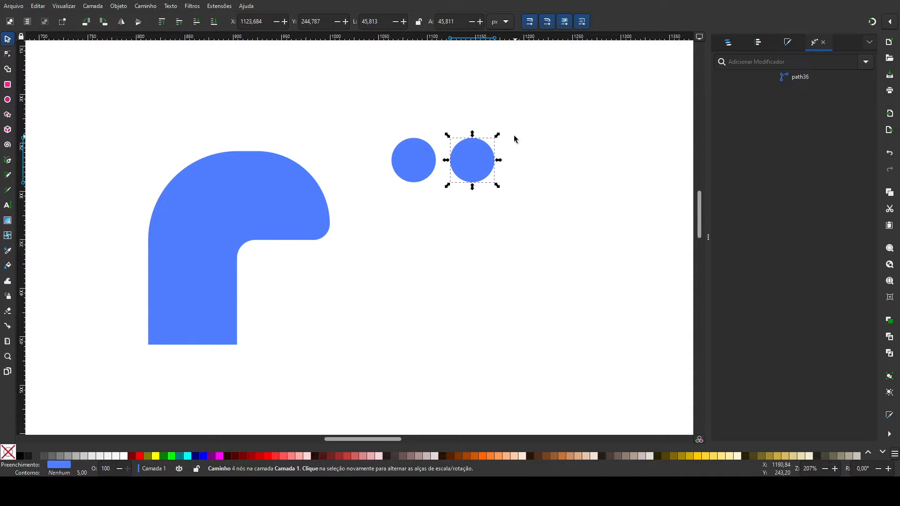
drag(498, 137, 484, 145)
click(124, 456)
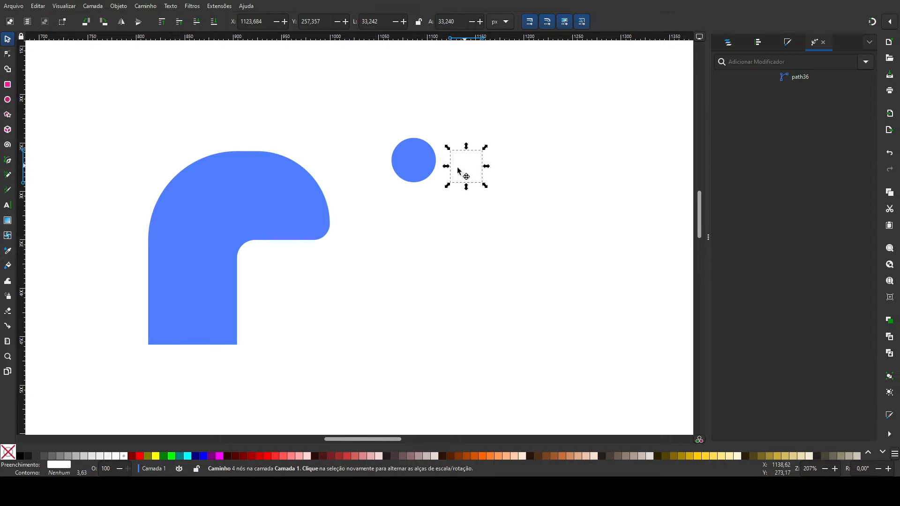
drag(464, 174, 405, 163)
Step: Make a smaller black pupil from a copy of the white circle and centre the three eye circles on a vertical axis
key(ctrl+z)
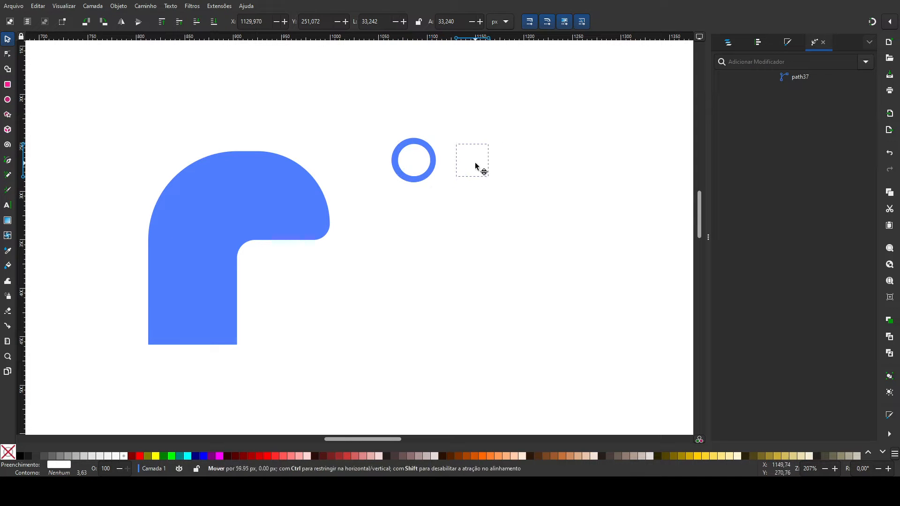
key(ctrl+z)
drag(492, 141, 482, 143)
drag(470, 166, 427, 149)
drag(485, 212, 374, 119)
click(758, 43)
click(759, 132)
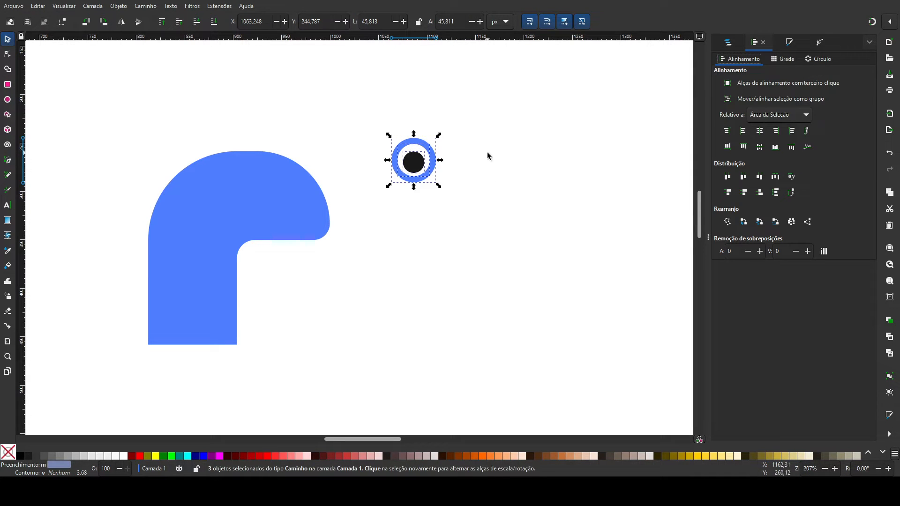
Step: Duplicate the pupil and turn the copy into a small white highlight at its upper-left edge
click(412, 167)
key(ctrl+d)
mouse_move(414, 165)
mouse_down()
mouse_move(458, 155)
mouse_move(406, 159)
mouse_up()
Step: Group the eye parts, place the eye on top of the head and duplicate it for the second eye
drag(492, 217, 381, 111)
key(ctrl+g)
drag(437, 164, 304, 162)
key(ctrl+d)
click(392, 163)
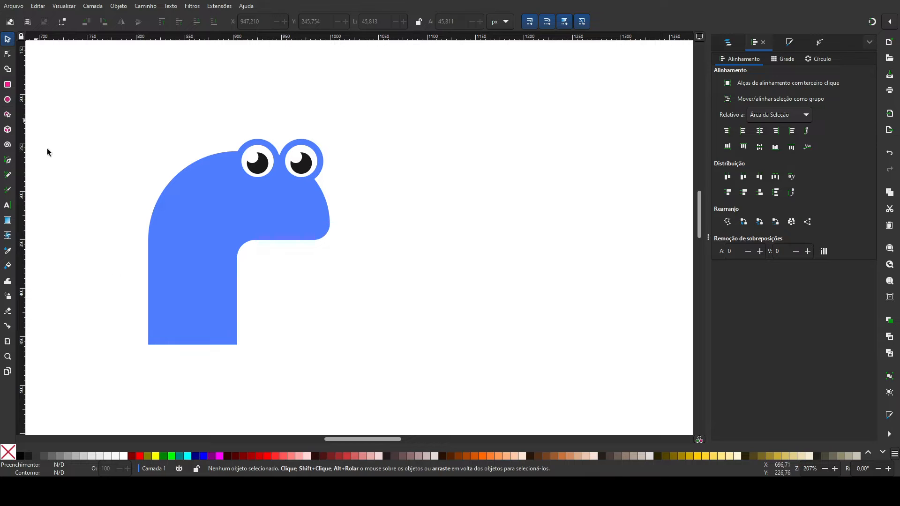
Step: Duplicate the darker blue palette circle and move the copy onto the dinosaur's face
key(minus)
key(minus)
drag(170, 358, 307, 281)
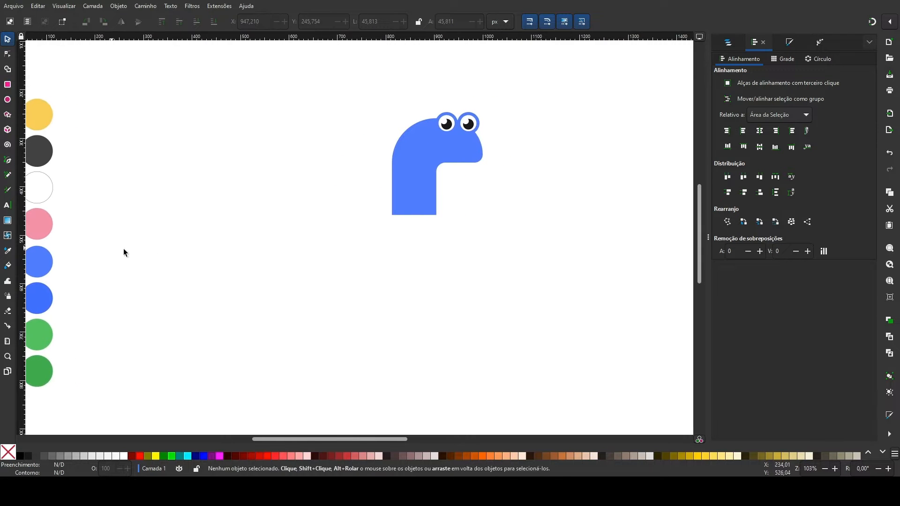
click(45, 306)
key(ctrl+d)
drag(40, 302, 176, 379)
key(plus)
key(plus)
key(plus)
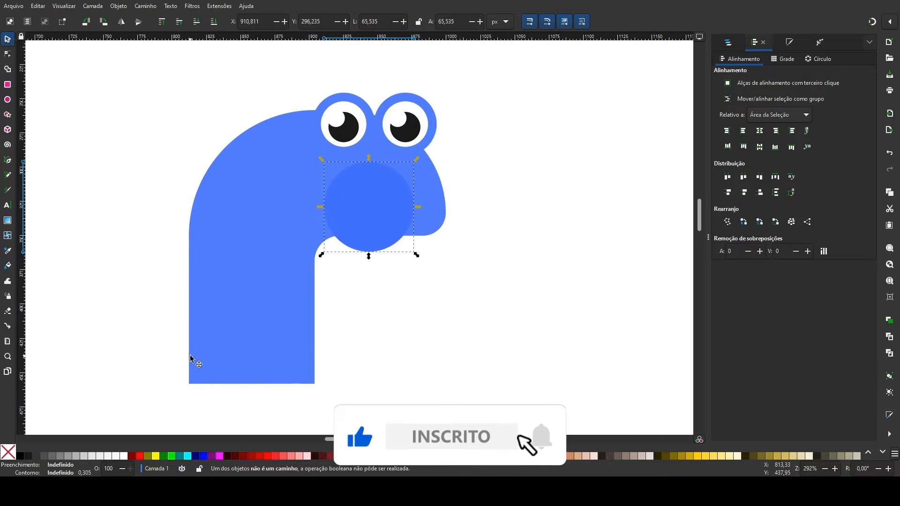
Step: Shrink the darker blue circle into a small upright oval nostril on the snout and duplicate it for a second nostril
drag(417, 254, 369, 214)
drag(350, 176, 421, 188)
key(ctrl+d)
click(504, 196)
key(Escape)
Step: Draw a mouth rectangle about 58 by 9 px across the snout and fill it with the nostrils' darker blue
key(r)
drag(373, 209, 452, 222)
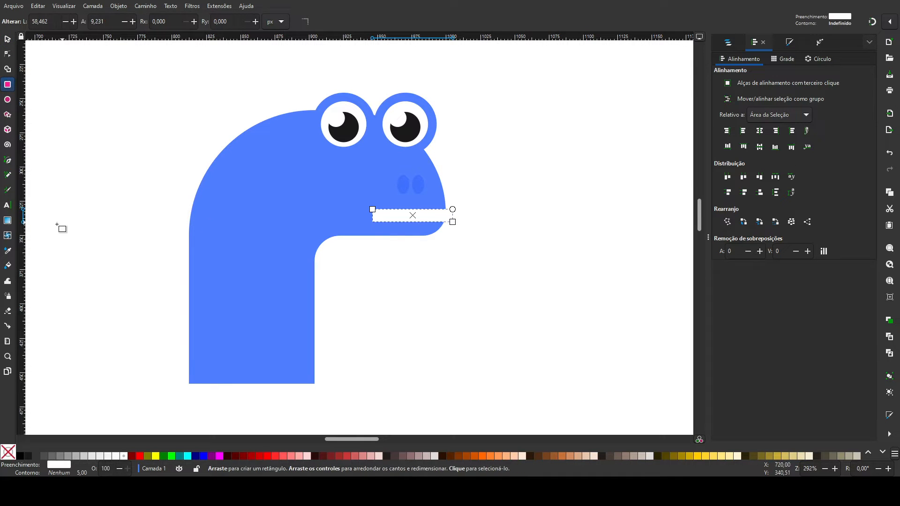
click(7, 252)
click(403, 185)
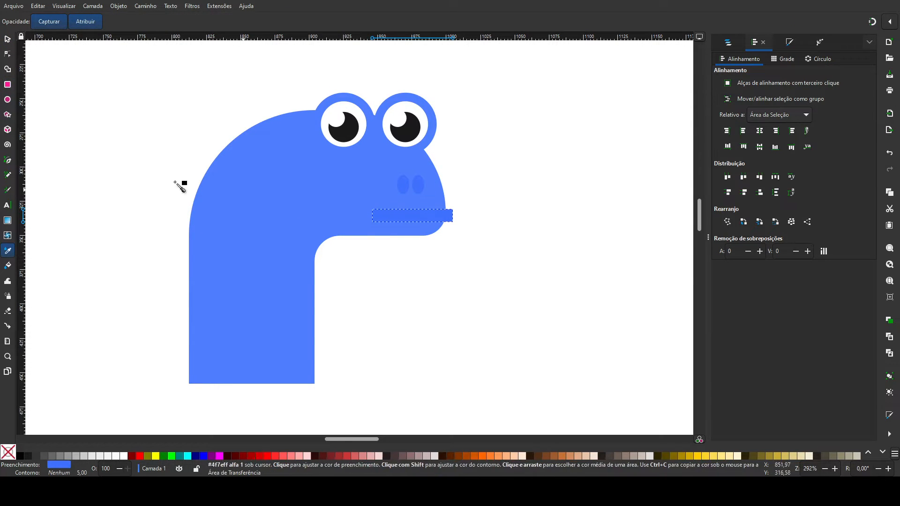
Step: Round the ends of the mouth rectangle with the Corners (Cantos) path effect
click(6, 56)
click(820, 42)
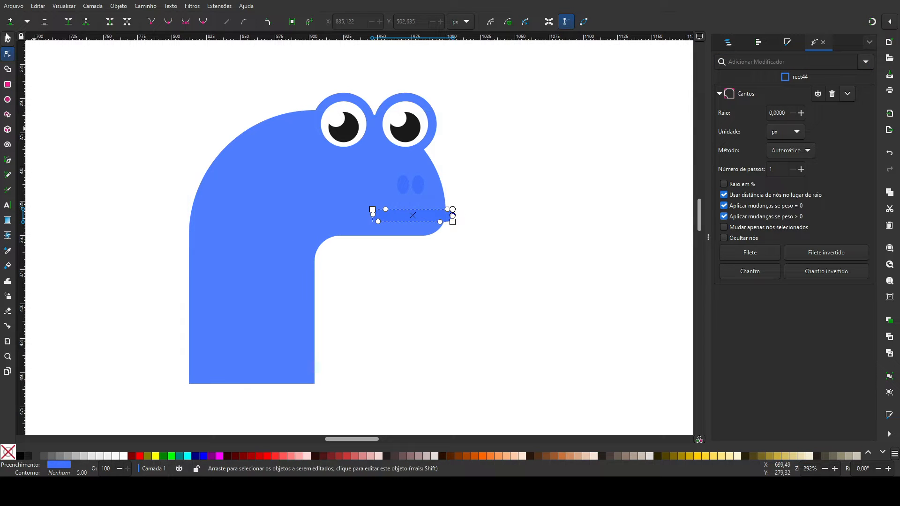
key(s)
click(458, 278)
Step: Use the Shape Builder on the mouth and head to remove the part of the mouth that overhangs the snout
click(396, 215)
shift+click(348, 218)
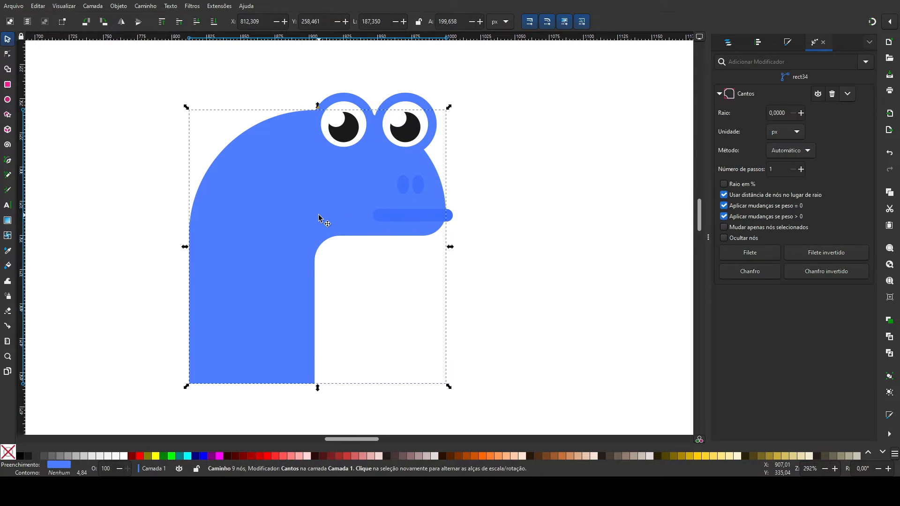
click(7, 69)
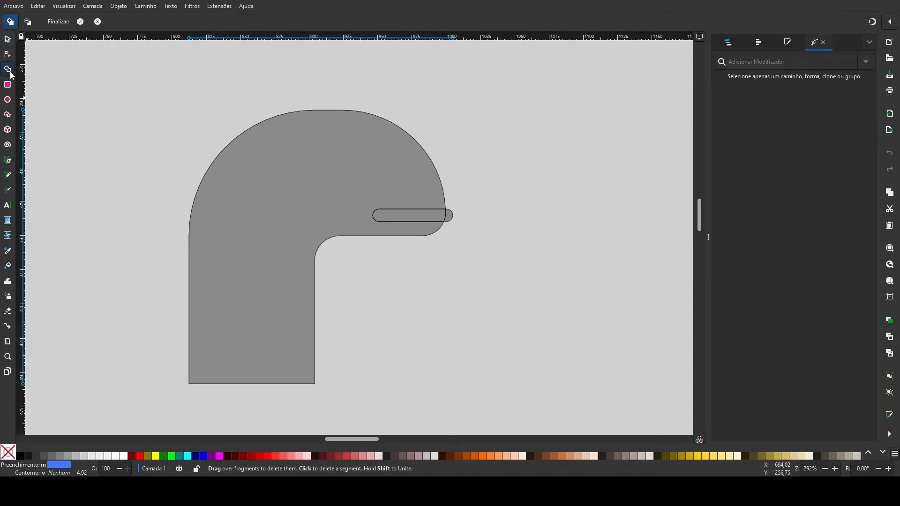
click(451, 216)
click(8, 39)
click(499, 336)
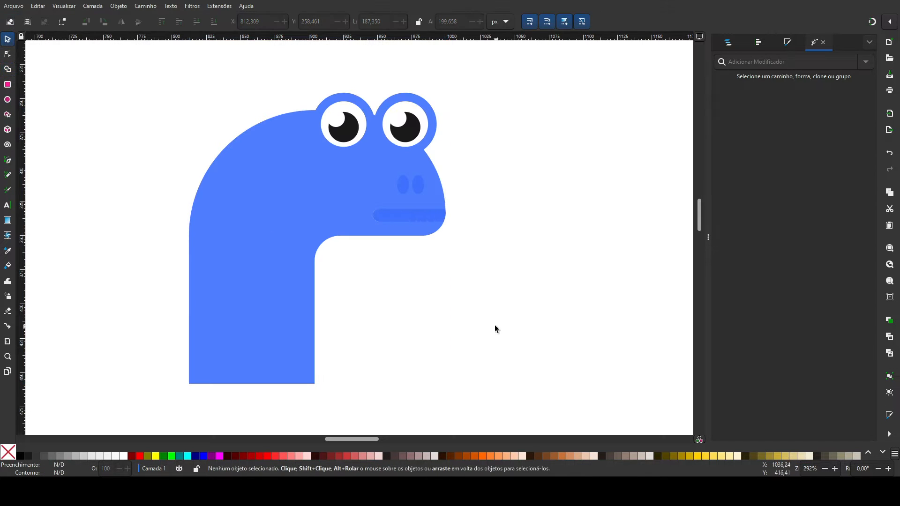
Step: Draw a rectangle about 306 by 175 px below the neck for the torso and fill it with the body's blue
key(minus)
key(minus)
drag(455, 320, 342, 234)
click(7, 85)
drag(162, 210, 371, 330)
click(6, 253)
click(182, 182)
Step: Apply the Corners (Cantos) path effect to the torso and fully round both rear corners and the lower front corner
click(7, 54)
click(869, 60)
click(630, 93)
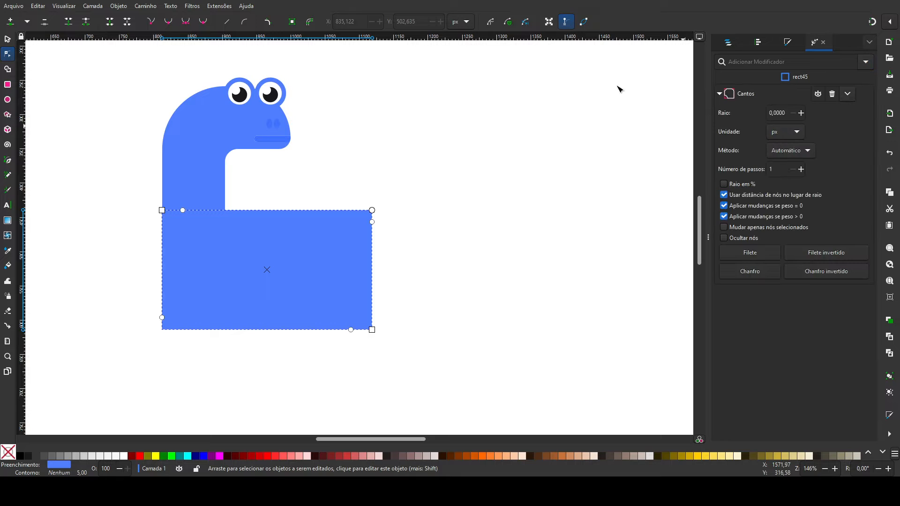
drag(379, 224, 377, 271)
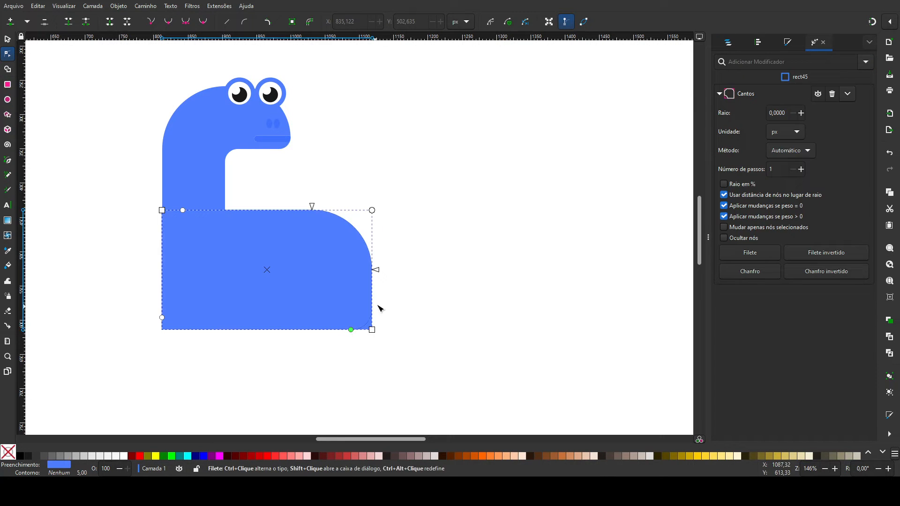
drag(327, 323, 307, 320)
drag(376, 269, 377, 273)
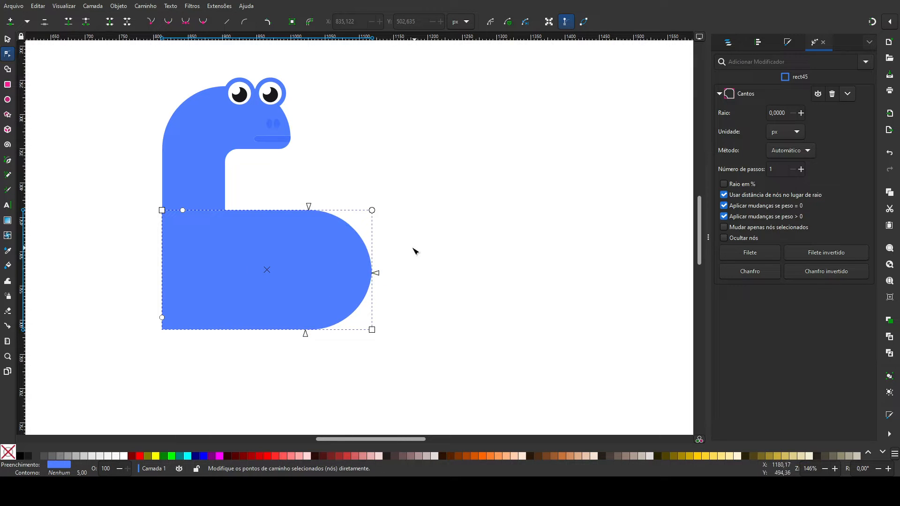
drag(164, 319, 225, 295)
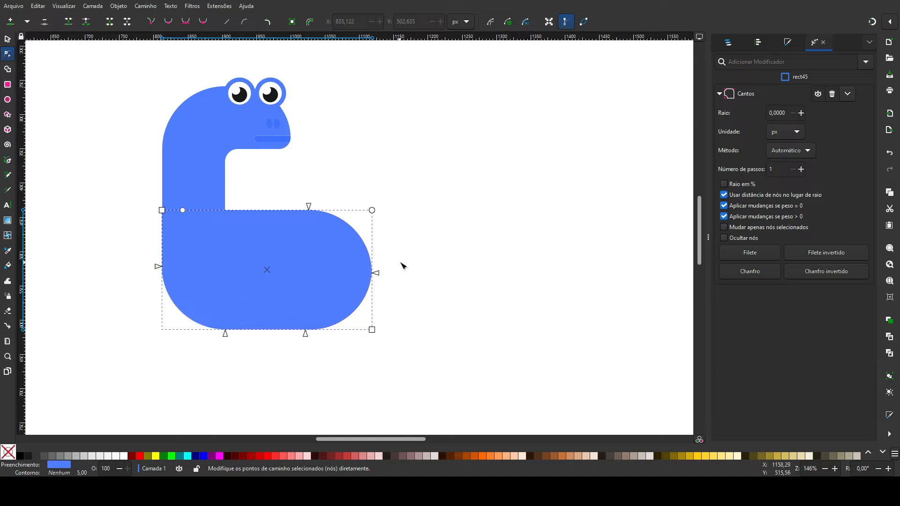
click(403, 265)
Step: Align the torso with the left edge of the neck and unite the two shapes into one body
click(7, 40)
click(217, 261)
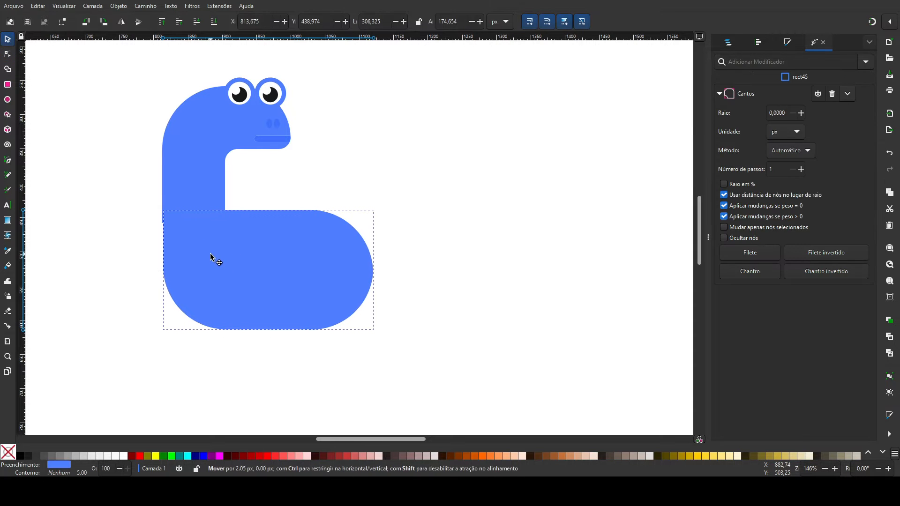
shift+click(193, 190)
click(758, 43)
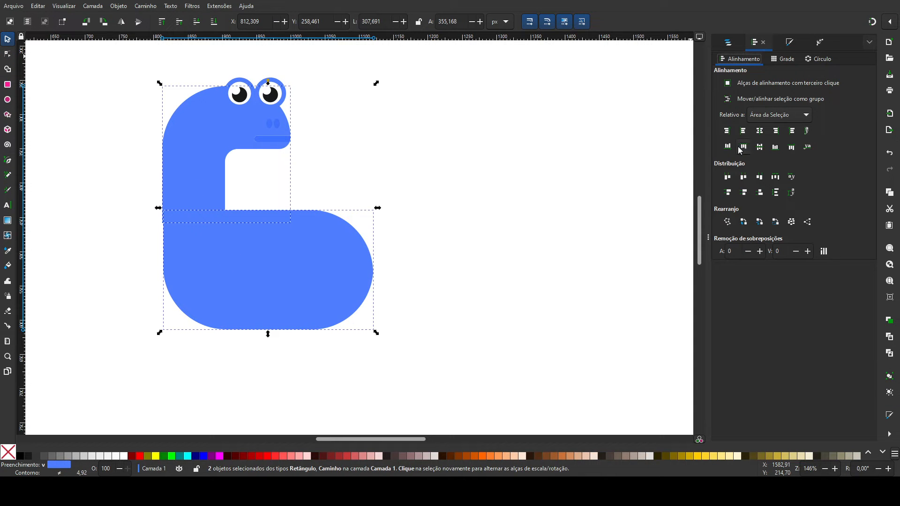
click(743, 131)
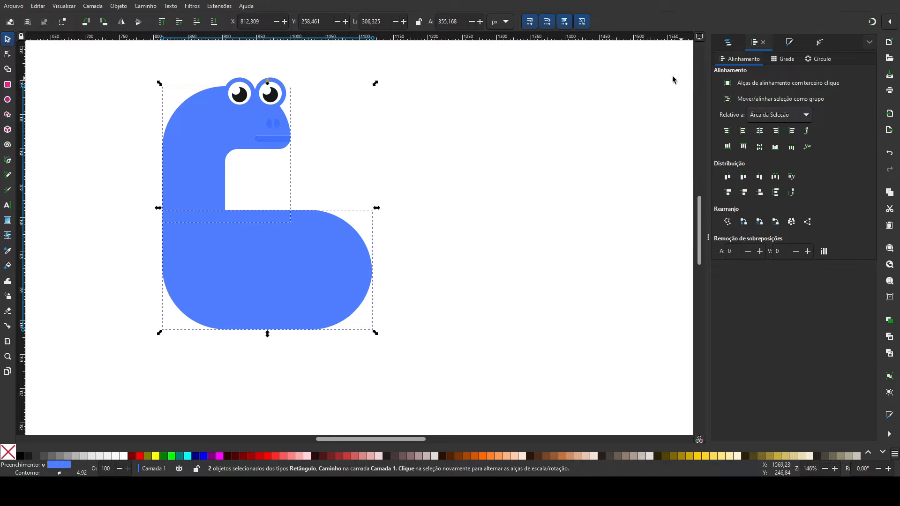
click(157, 58)
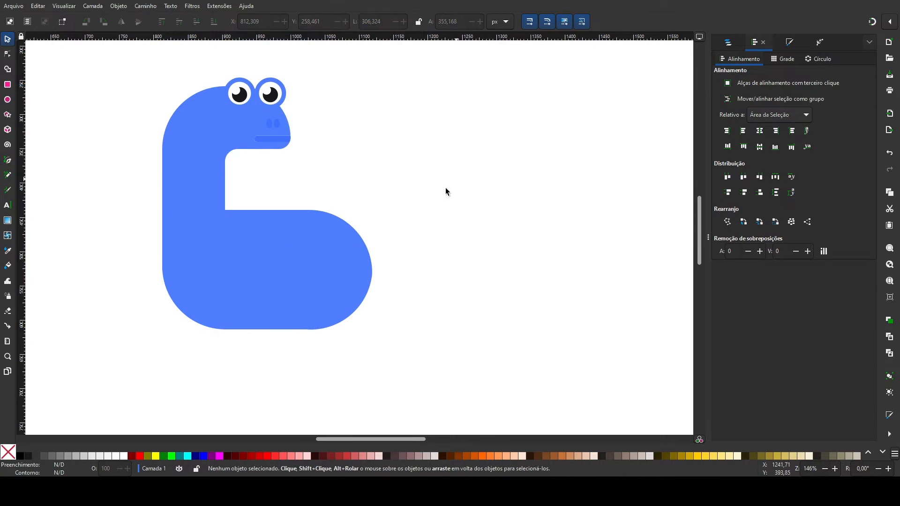
Step: Apply the Corners (Cantos) path effect to the united body and round the inner corner between the neck and back
click(250, 265)
key(n)
click(822, 43)
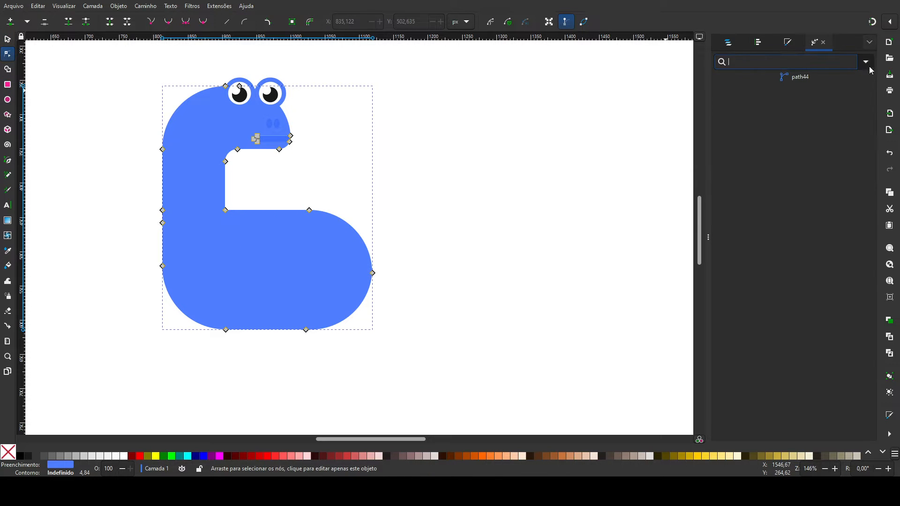
click(614, 81)
drag(226, 209, 238, 201)
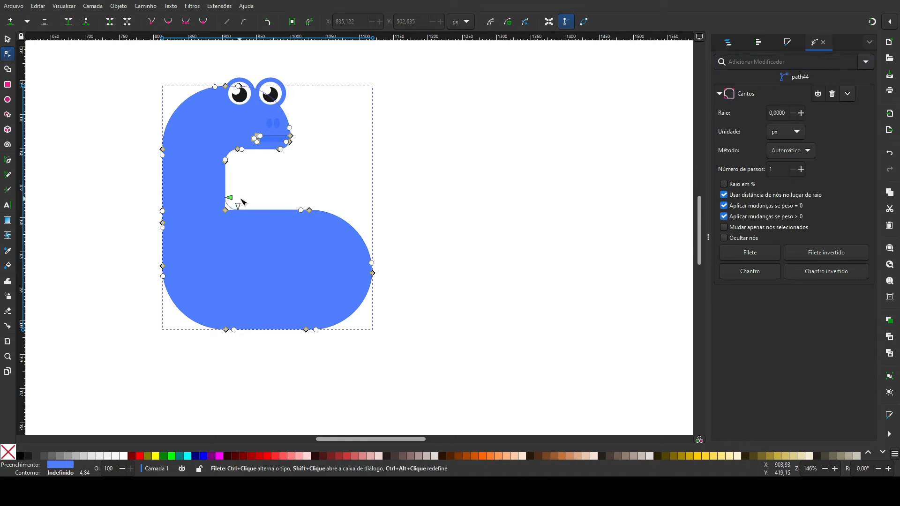
click(263, 183)
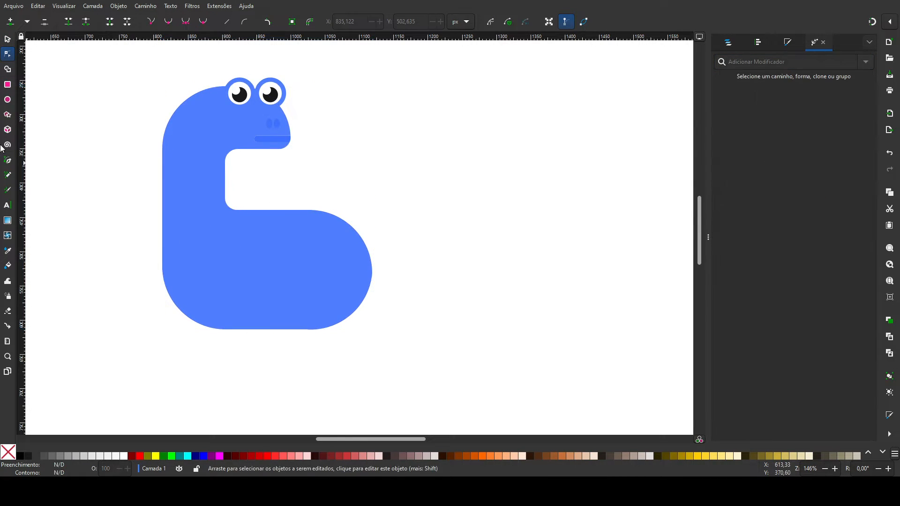
Step: Draw a tail rectangle about 237 by 62 px extending from the back past the rear of the torso
click(8, 40)
click(7, 84)
drag(275, 211, 436, 252)
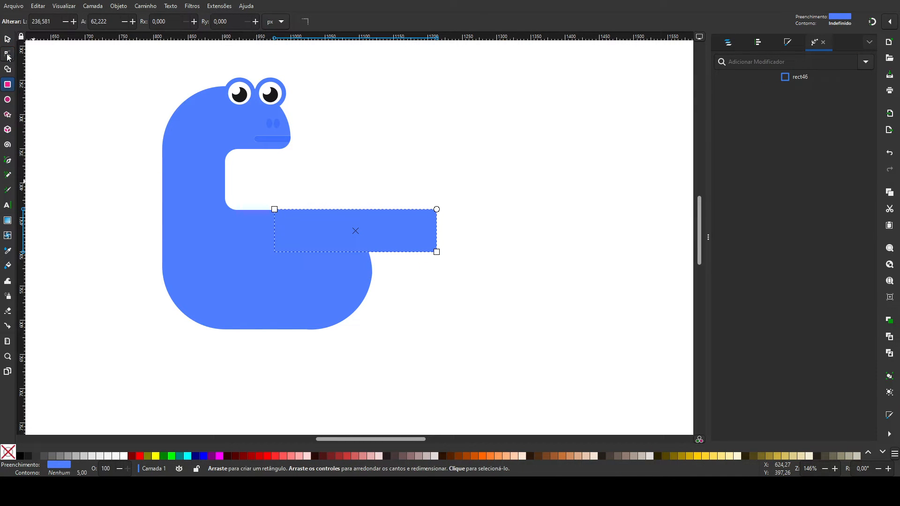
Step: Apply the Corners (Cantos) path effect to the tail rectangle and fully round its upper outer corner
click(8, 56)
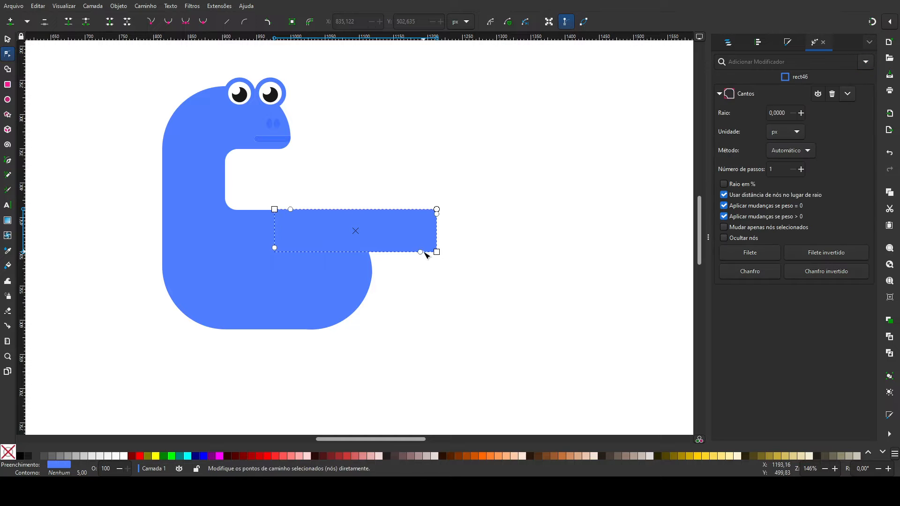
drag(395, 224, 396, 224)
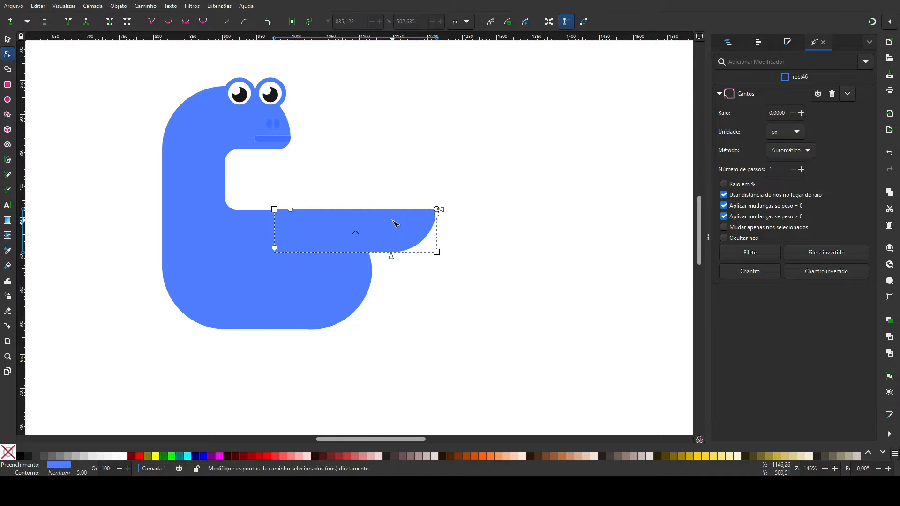
click(497, 258)
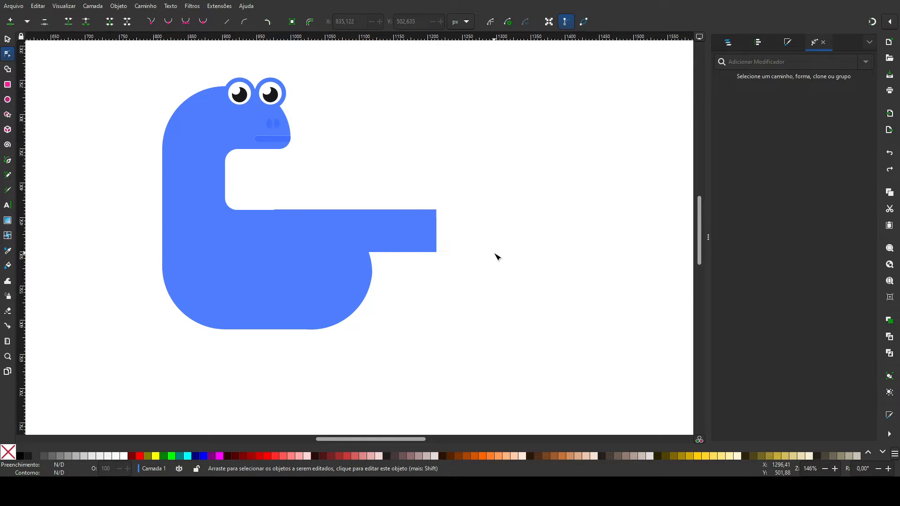
click(434, 218)
drag(437, 214, 437, 253)
click(509, 273)
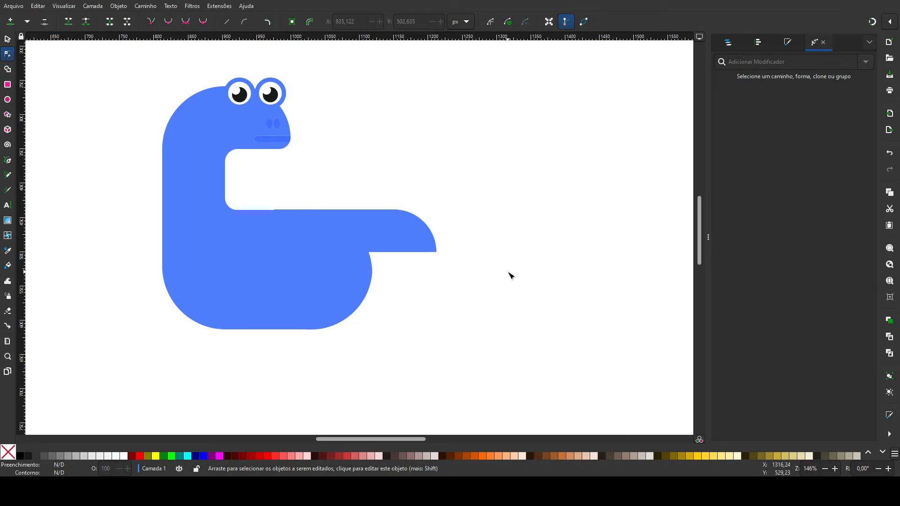
Step: Nudge the tail so its upper edge lines up with the dinosaur's back
click(7, 41)
drag(374, 236, 373, 229)
click(439, 305)
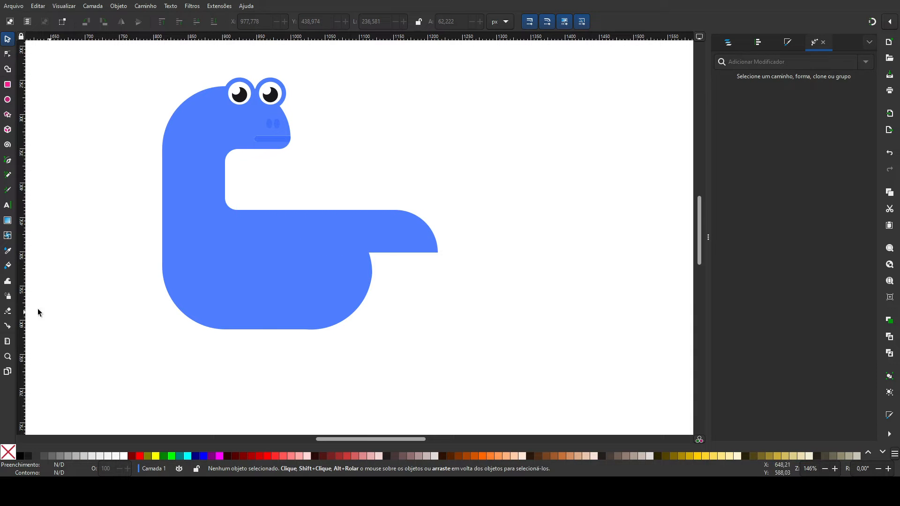
Step: Draw a leg rectangle about 77 by 123 px under the front of the torso and place a duplicate beneath the rear
click(7, 85)
mouse_move(203, 289)
mouse_down()
mouse_move(251, 375)
mouse_move(389, 324)
mouse_move(339, 329)
mouse_up()
key(space)
drag(302, 284, 291, 284)
click(302, 287)
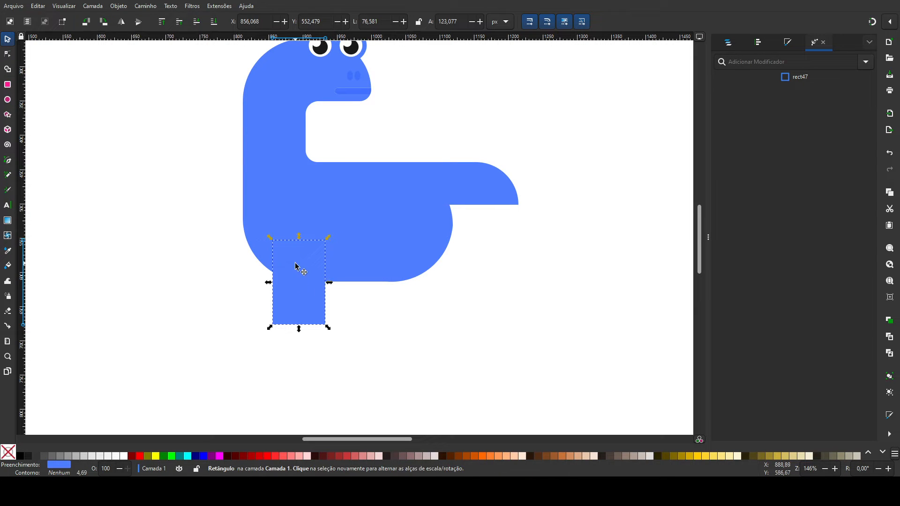
key(ctrl+d)
drag(297, 270, 387, 261)
Step: Scale both legs down together to about 116 px high and move the rear leg slightly toward the back
shift+click(300, 307)
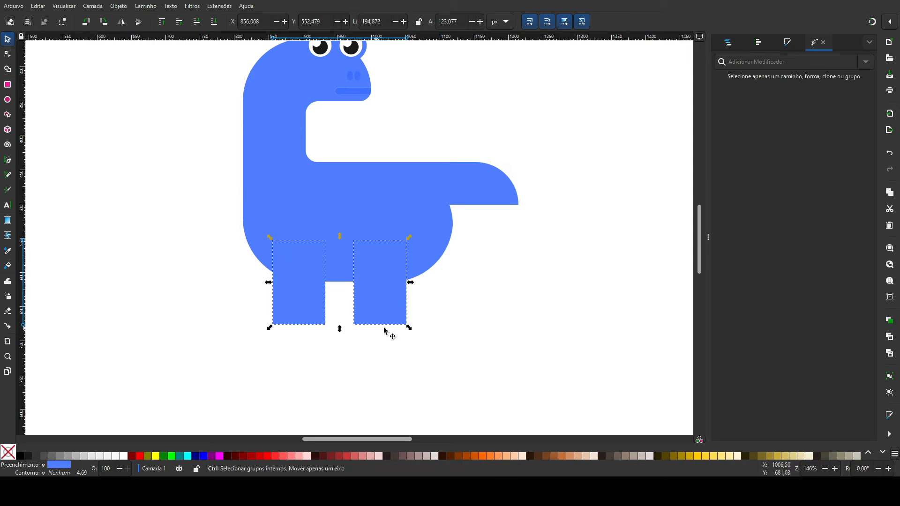
drag(410, 328, 402, 325)
drag(375, 285, 400, 294)
key(Escape)
click(474, 291)
scroll(474, 290, up, 2)
scroll(475, 291, down, 1)
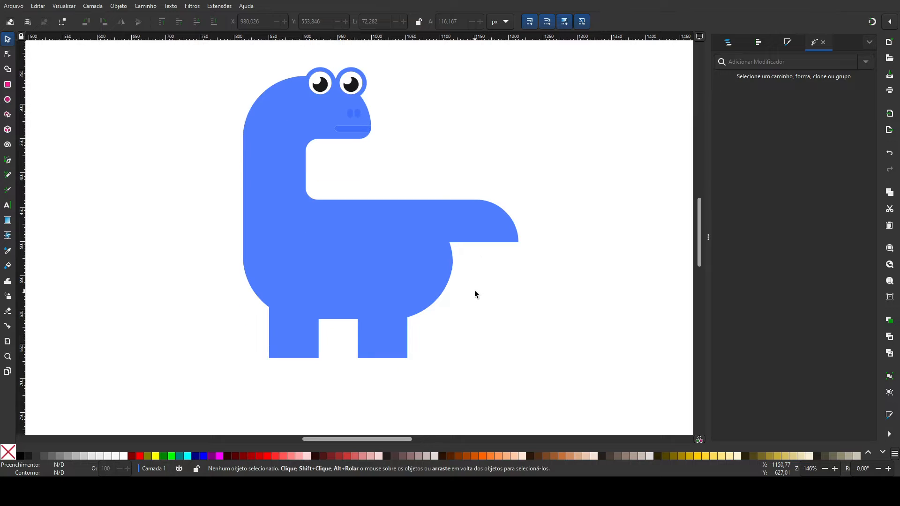
Step: Enlarge both legs together so the pair spans about 216 by 124 px
key(ctrl+plus)
key(plus)
drag(474, 291, 426, 249)
click(221, 338)
click(313, 265)
click(220, 327)
shift+click(354, 325)
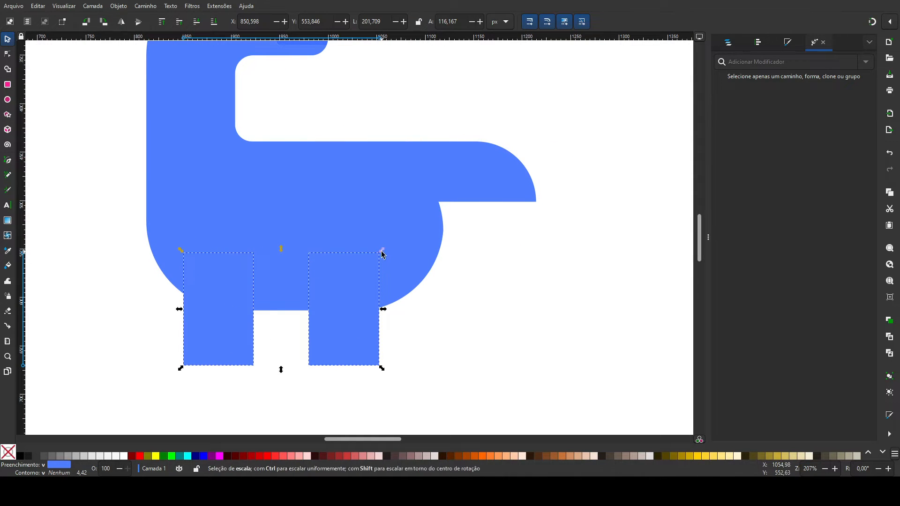
drag(382, 251, 407, 247)
click(514, 315)
key(minus)
scroll(461, 308, down, 3)
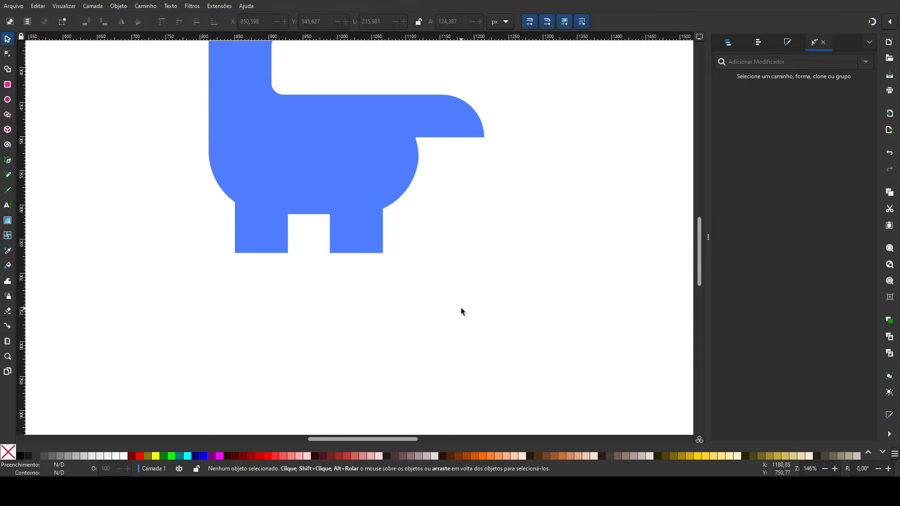
Step: Draw a toe rectangle about 23 by 24 px near the base of the front leg and fill it with white
key(plus)
key(plus)
drag(464, 306, 576, 396)
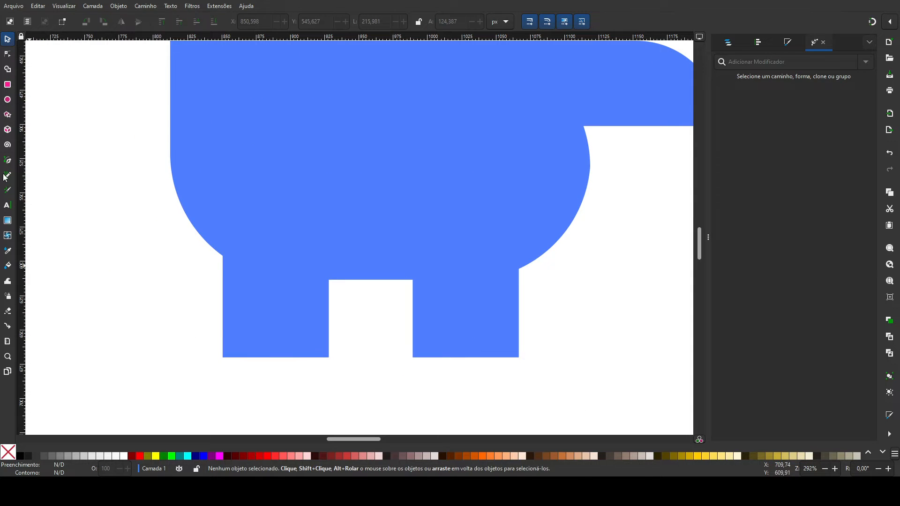
key(r)
drag(245, 322, 277, 355)
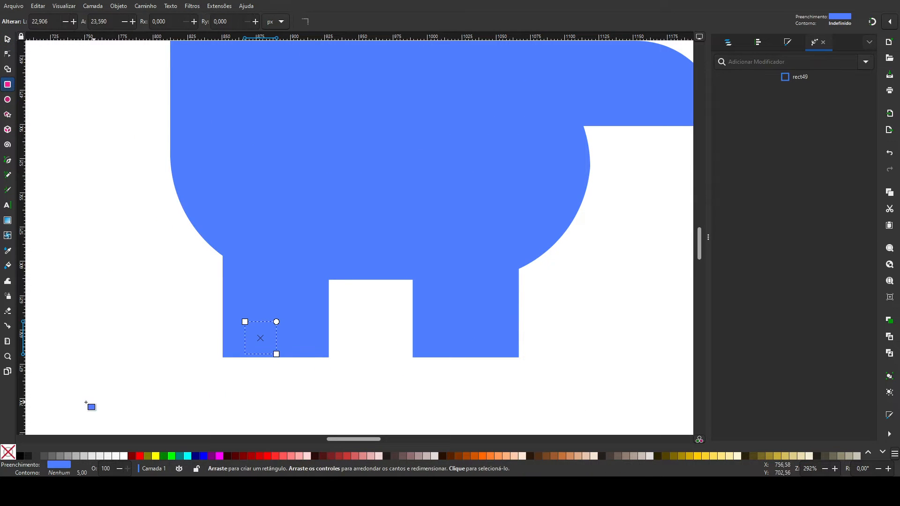
click(124, 457)
key(s)
Step: Align the white rectangle's bottom edge with the front leg's base and move both back into place beneath the torso
click(309, 338)
click(758, 43)
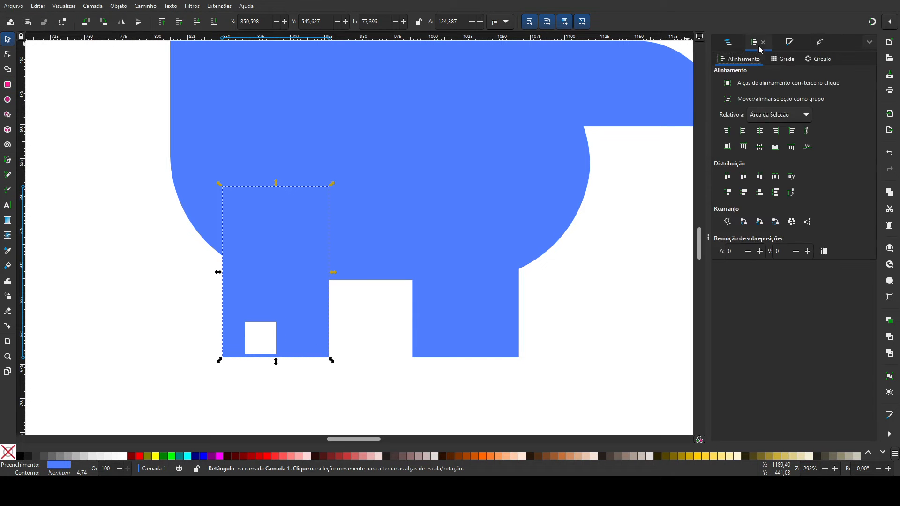
click(723, 148)
key(ctrl+z)
shift+click(258, 336)
click(728, 147)
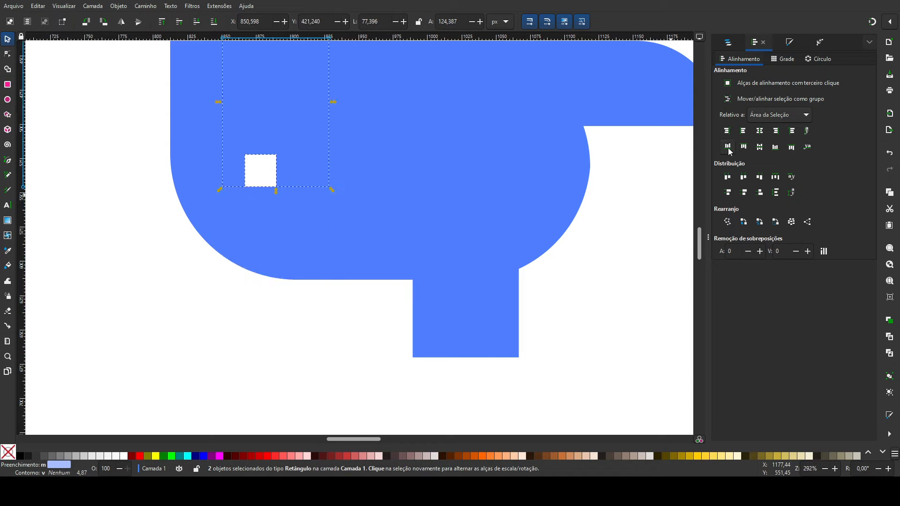
drag(262, 171, 276, 346)
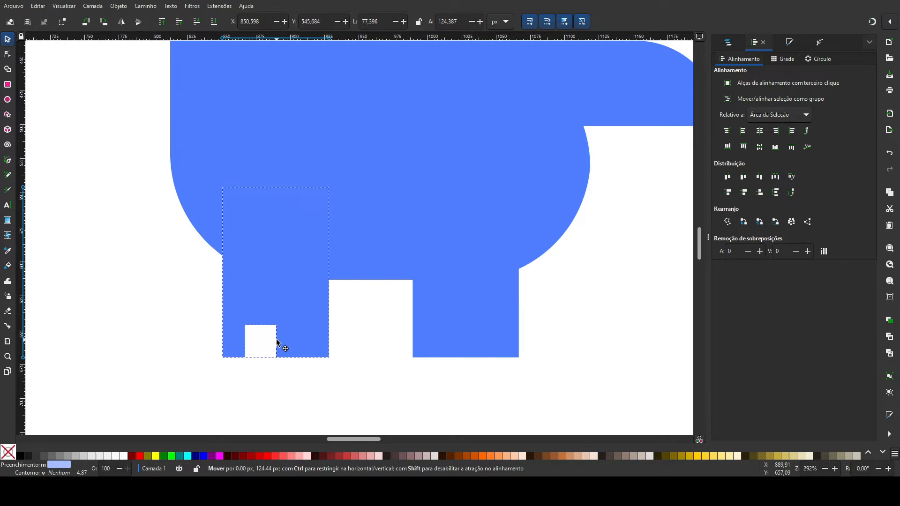
Step: Apply the Corners (Cantos) path effect to the white toe and round its upper corners
click(269, 348)
click(10, 58)
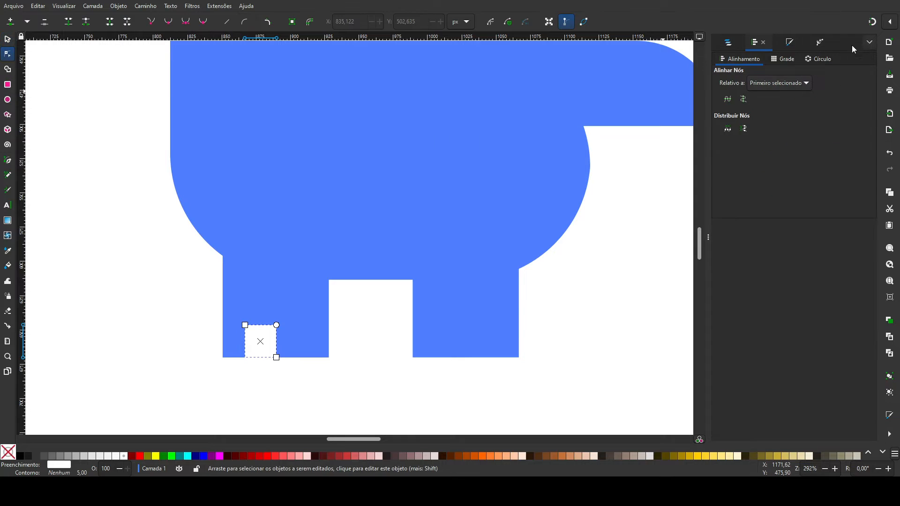
click(821, 42)
click(614, 96)
drag(247, 325, 531, 93)
key(plus)
key(plus)
key(plus)
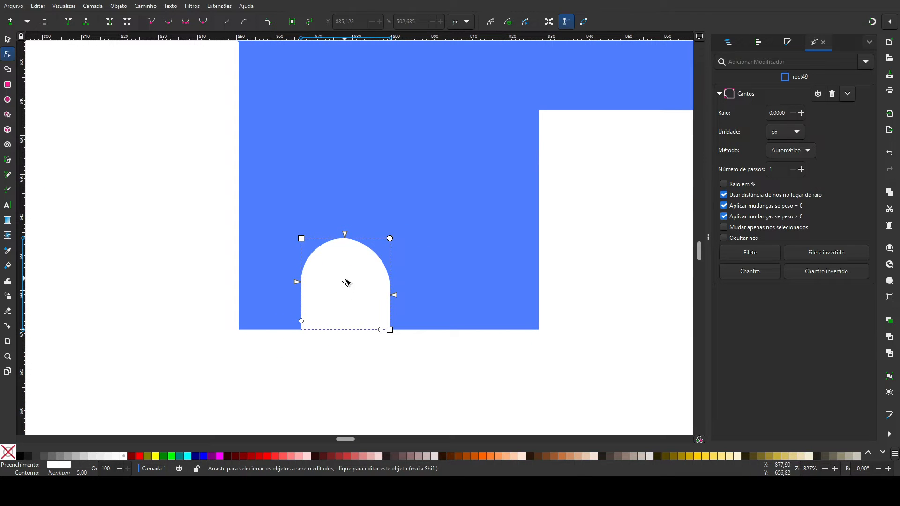
Step: Undo the toe's corner rounding and round both upper corners again into a symmetrical arch
key(ctrl+z)
key(ctrl+z)
drag(389, 239, 367, 264)
key(ctrl+z)
drag(310, 238, 347, 281)
drag(390, 238, 347, 272)
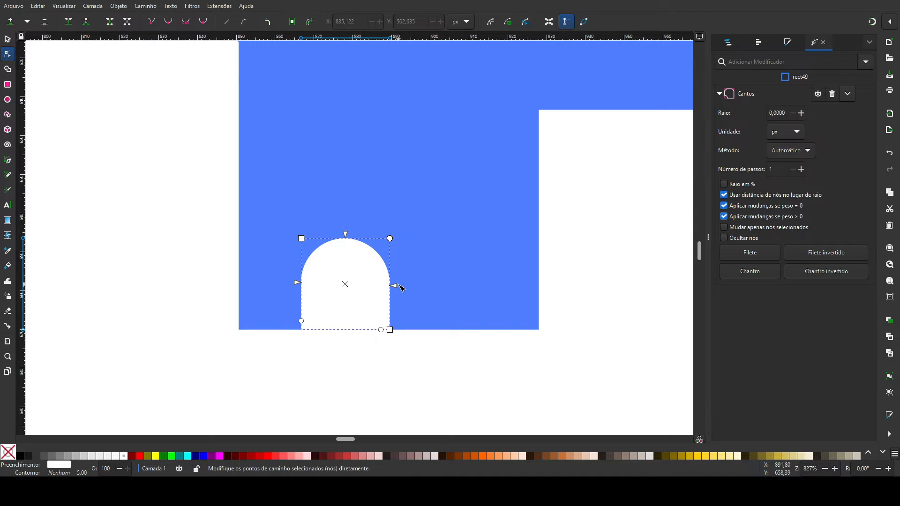
Step: Duplicate the white toe beside the original and space the pair evenly across the front foot
key(Escape)
click(7, 39)
click(335, 288)
key(ctrl+d)
drag(337, 291, 436, 279)
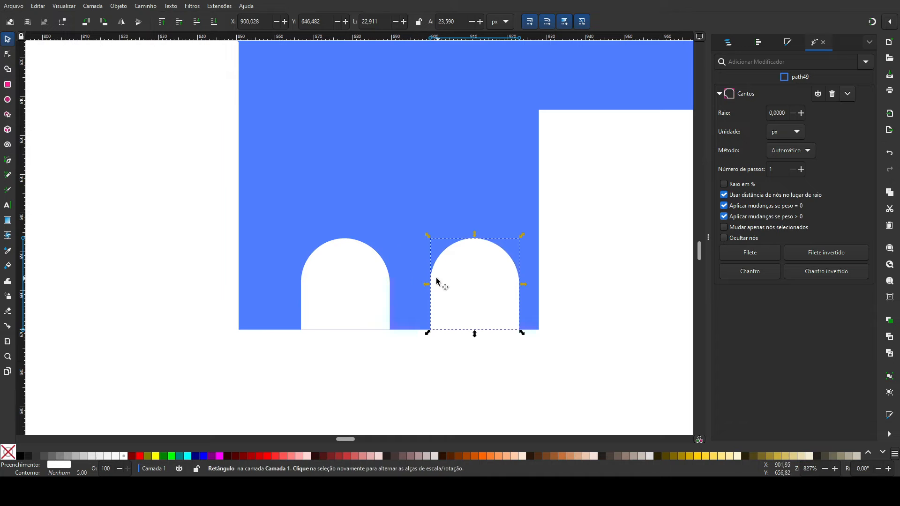
shift+click(333, 281)
drag(352, 279, 330, 276)
click(429, 378)
Step: Delete the plain rear leg rectangle
key(minus)
key(minus)
key(minus)
drag(440, 373, 324, 420)
drag(324, 321, 323, 396)
click(482, 374)
key(Delete)
Step: Group the front leg with its two toes and place a duplicate of the group under the rear of the torso
drag(373, 417, 159, 142)
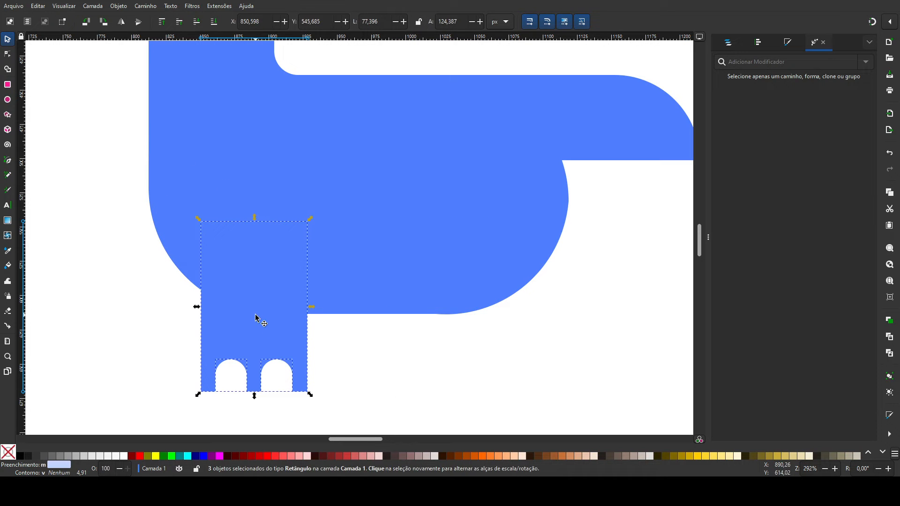
key(ctrl+g)
key(ctrl+d)
drag(238, 297, 423, 275)
click(596, 315)
key(minus)
key(minus)
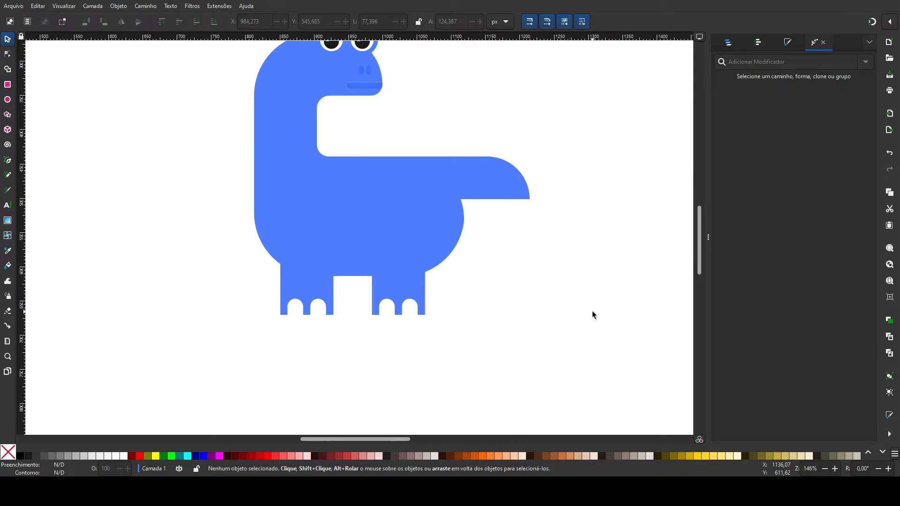
Step: Examine the mouth and nostrils on the dinosaur's head up close
scroll(443, 314, up, 2)
key(plus)
key(plus)
key(plus)
key(plus)
key(space)
drag(407, 125, 410, 398)
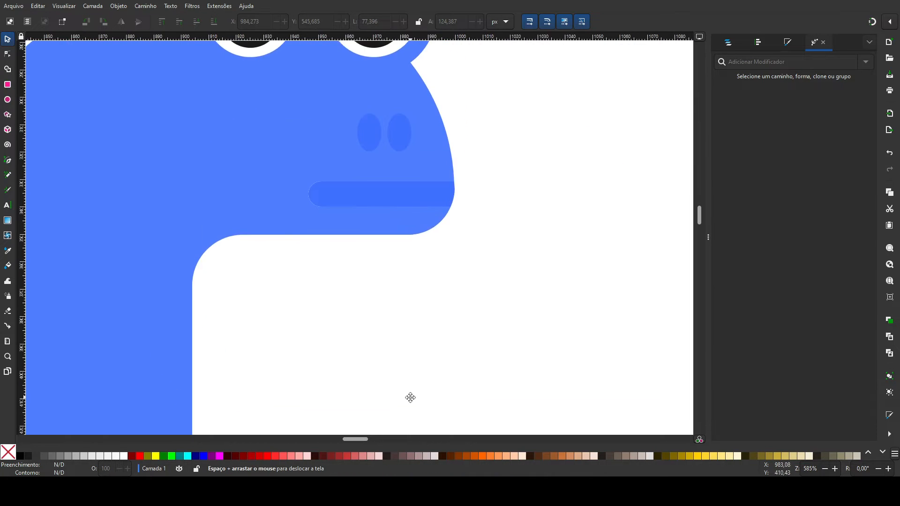
key(minus)
key(minus)
key(minus)
key(minus)
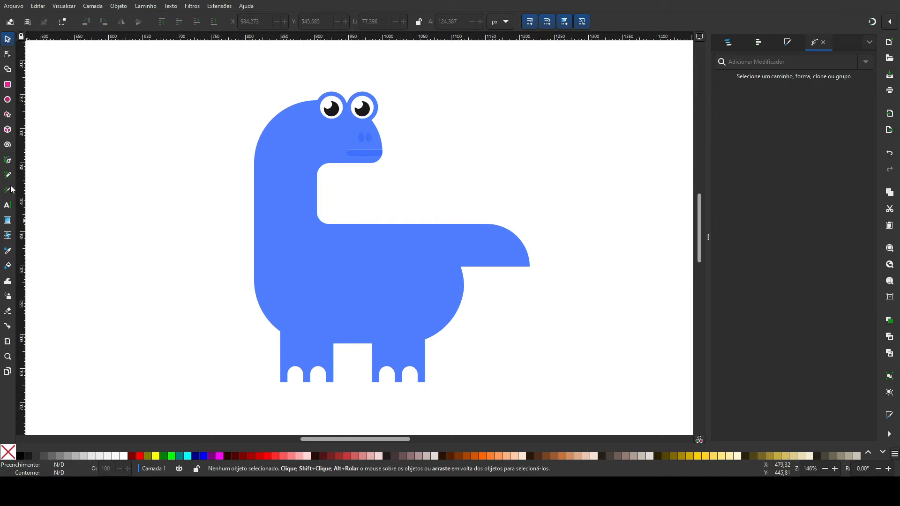
Step: Draw a circle about 39 px in diameter on the rear torso and recolour it with the sampled darker blue
key(e)
drag(406, 253, 433, 279)
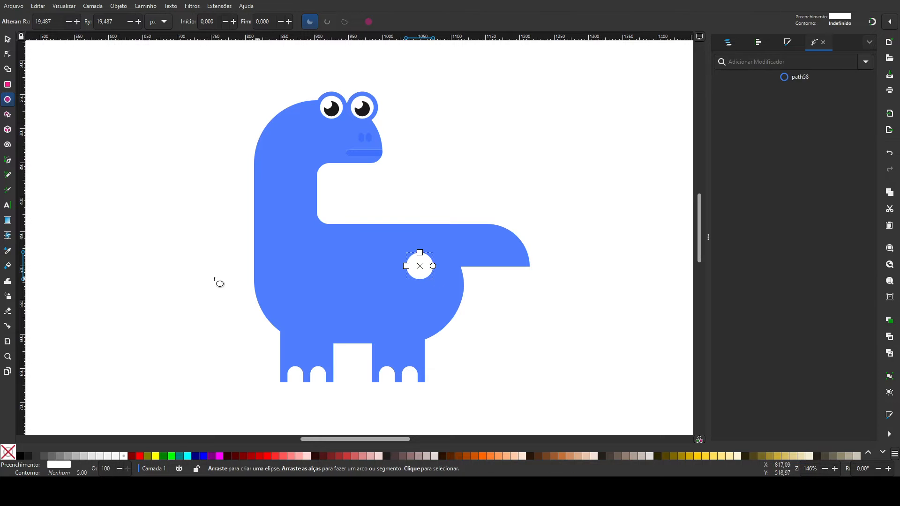
click(7, 251)
key(s)
Step: Duplicate the circle into a cluster of three different-sized spots and group them at about 71 by 71 px
drag(419, 272, 398, 282)
drag(382, 294, 437, 292)
key(ctrl+d)
click(511, 300)
drag(486, 332, 364, 215)
key(ctrl+g)
drag(378, 304, 383, 298)
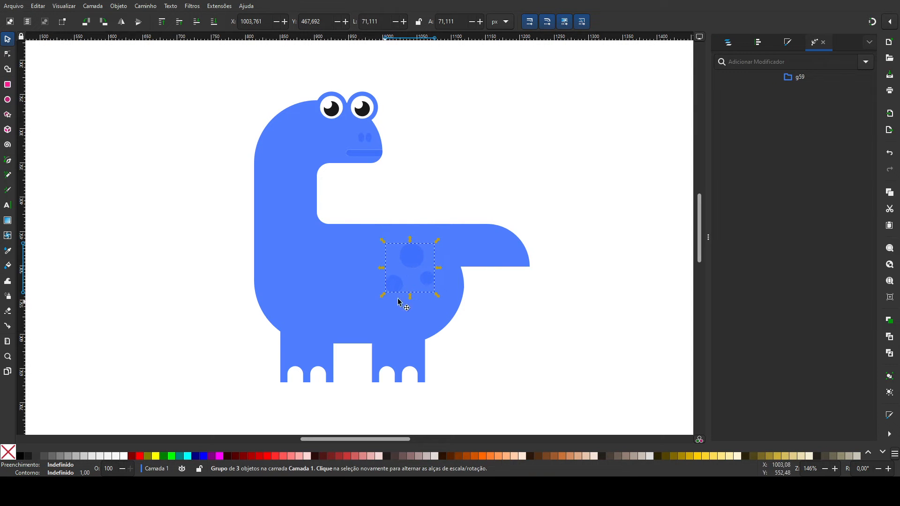
Step: Place mirrored copies of the spot group, about 58 px wide, on the front belly and the lower neck
drag(394, 268, 337, 275)
key(ctrl+x)
key(ctrl+v)
key(ctrl+z)
key(ctrl+z)
key(ctrl+v)
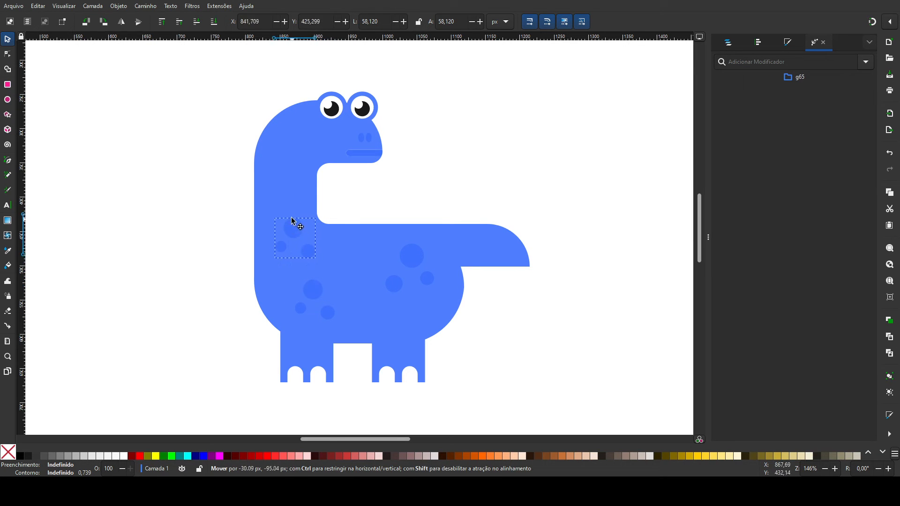
Step: Place a vertically flipped copy of the spot group on the upper neck
drag(287, 217, 310, 130)
key(ctrl+d)
key(v)
drag(303, 141, 307, 147)
click(479, 148)
Step: Draw a darker blue rectangle about 31 by 117 px and position it behind the neck's inner edge as a shadow
click(7, 84)
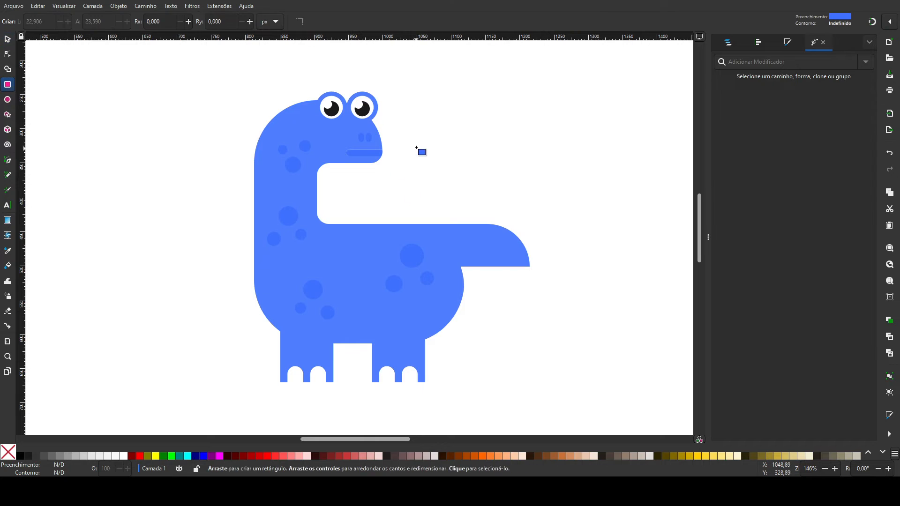
drag(420, 136, 440, 197)
click(7, 41)
drag(427, 156, 321, 150)
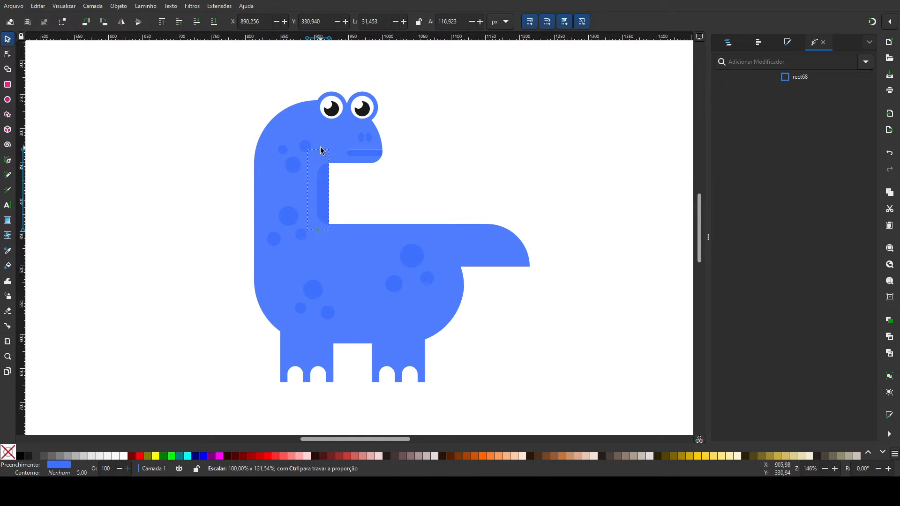
click(461, 127)
drag(327, 187, 319, 182)
click(359, 194)
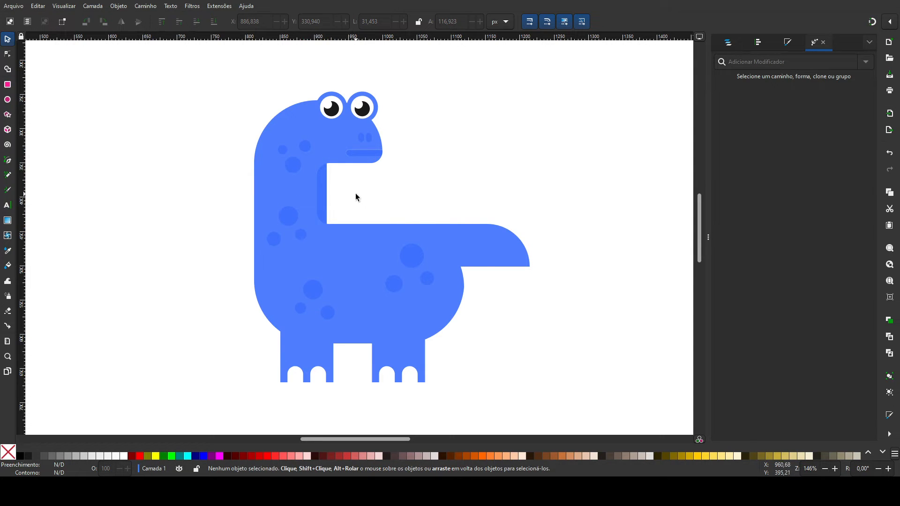
drag(330, 197, 332, 201)
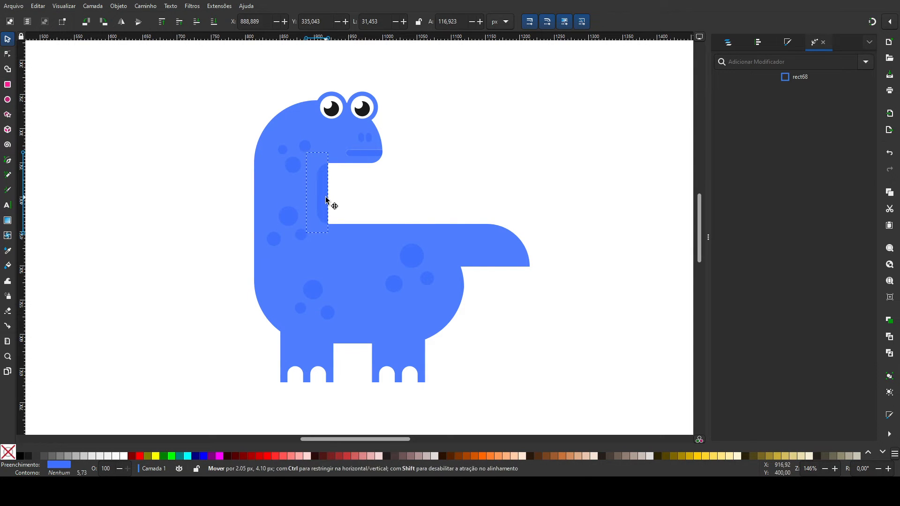
Step: Paste a copy of the neck shadow, turn it horizontal at about 117 by 18 px, and set it under the tail
key(ctrl+c)
key(ctrl+v)
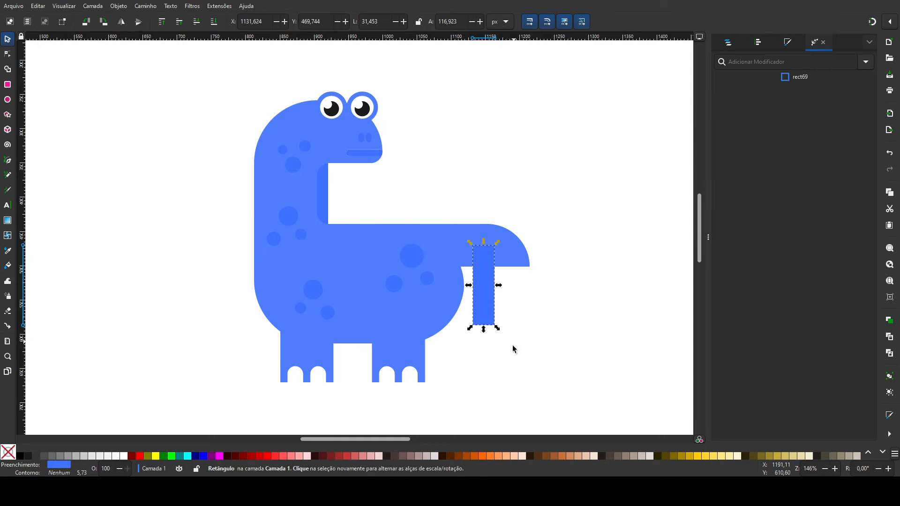
drag(506, 334, 491, 278)
click(503, 274)
click(593, 281)
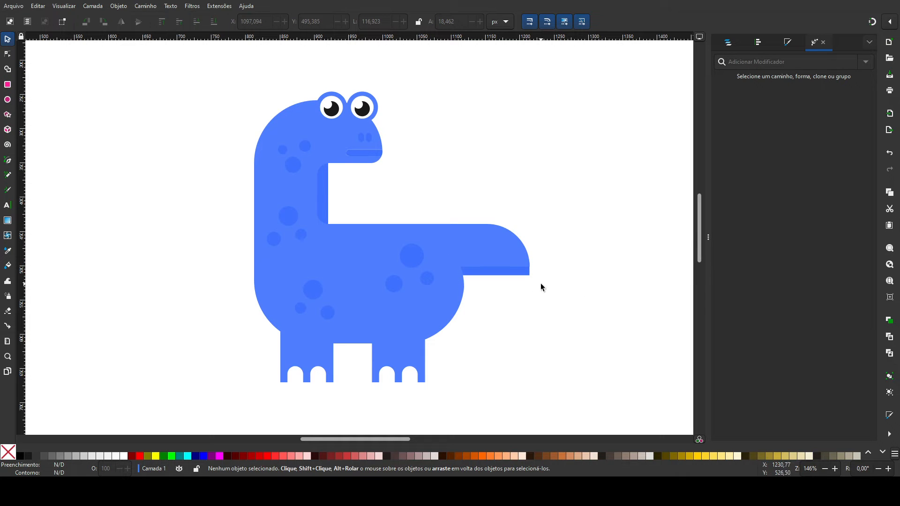
Step: Place copies of the neck shadow rectangle behind the left edges of the front and rear legs
click(321, 194)
drag(321, 190, 286, 335)
key(Page_Down)
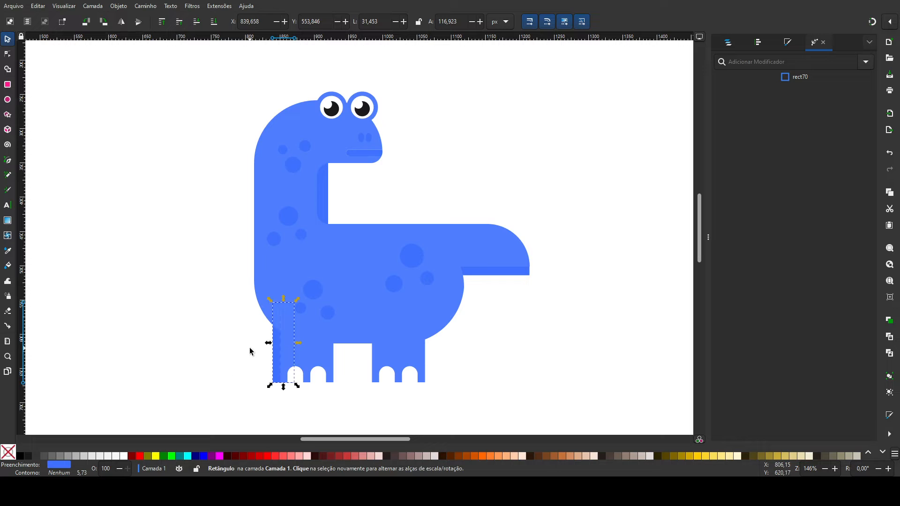
scroll(274, 344, up, 2)
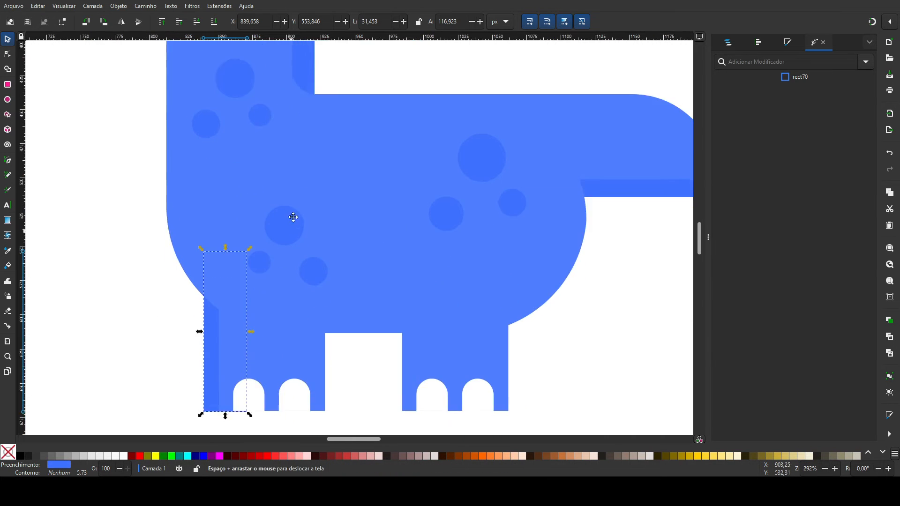
drag(202, 281, 391, 293)
click(154, 280)
click(197, 307)
Step: Combine the two leg shadows into one path and nudge it flush with the base of the feet
click(190, 296)
shift+click(384, 328)
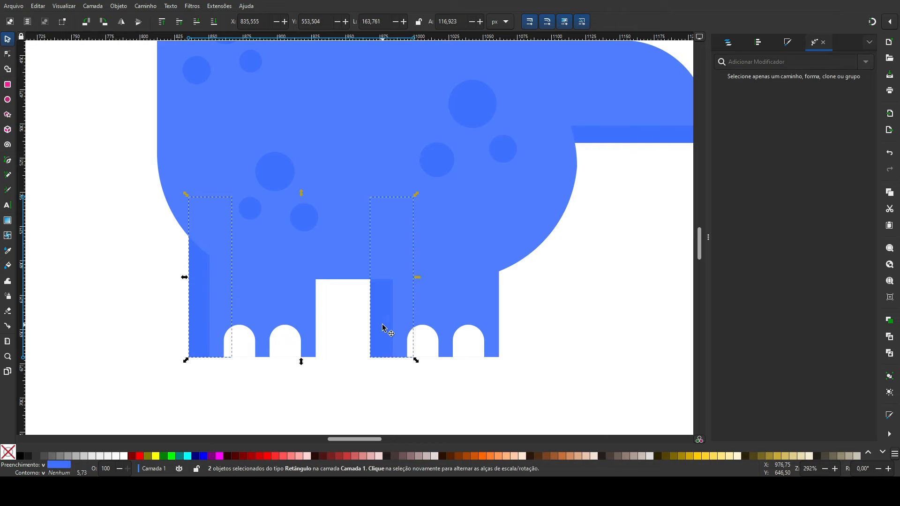
key(ctrl+k)
key(plus)
key(plus)
key(plus)
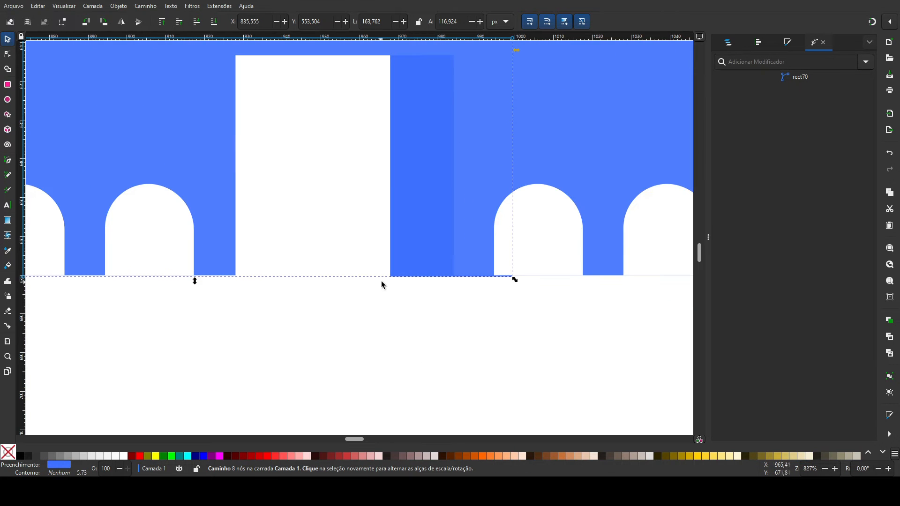
drag(398, 250, 400, 247)
click(413, 341)
Step: Select the whole dinosaur, enlarge it to about 602 by 635 px and position it near the middle of the page
key(minus)
key(minus)
key(minus)
key(minus)
key(minus)
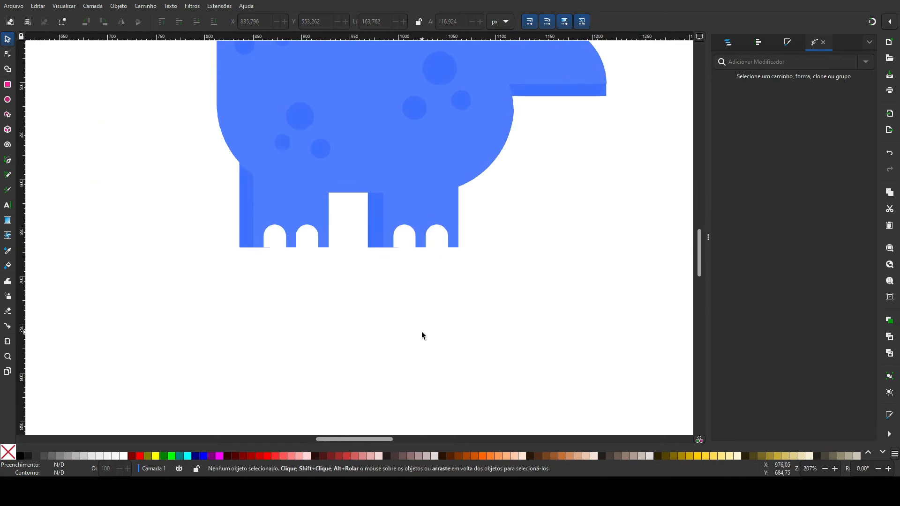
scroll(338, 335, up, 10)
scroll(326, 330, down, 2)
scroll(326, 333, down, 2)
drag(261, 103, 523, 338)
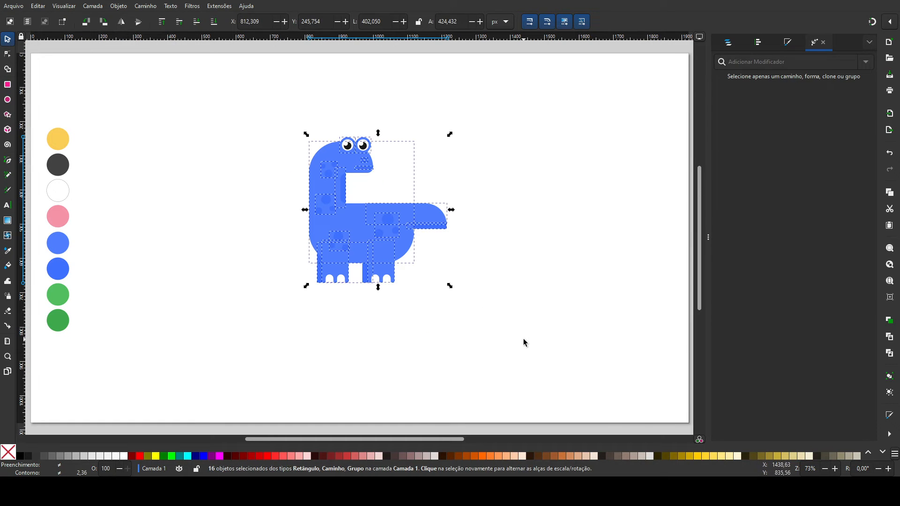
drag(453, 291, 377, 272)
click(156, 292)
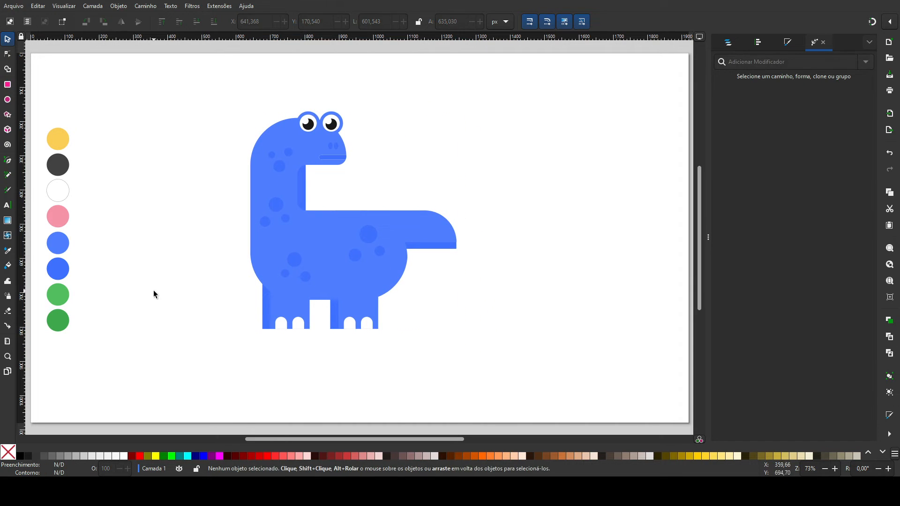
Step: Draw a flat ground ellipse about 554 by 70 px under the feet and lower it in the stacking order
click(7, 99)
drag(215, 318, 408, 343)
key(Page_Down)
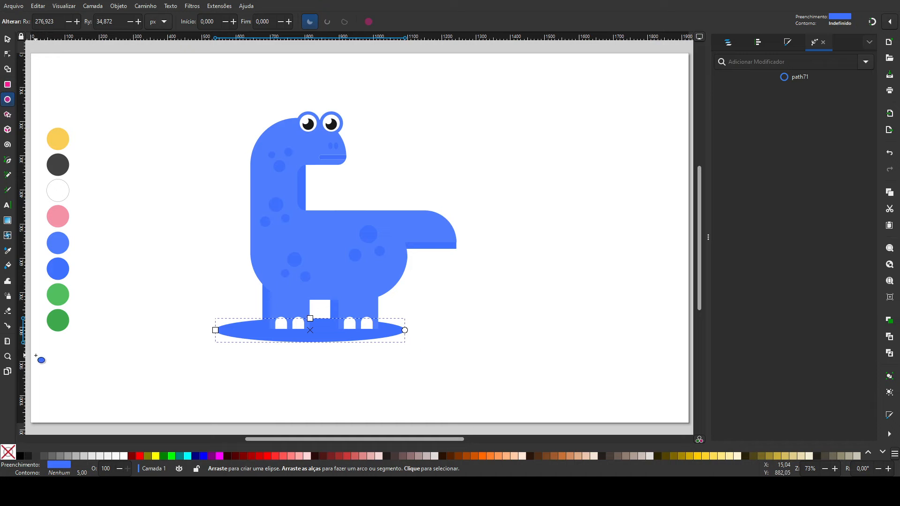
Step: Fill the ground ellipse with the dark green palette colour and centre it under the dinosaur's feet
click(8, 251)
click(62, 318)
click(62, 320)
click(63, 321)
click(7, 39)
drag(321, 338, 336, 336)
click(471, 344)
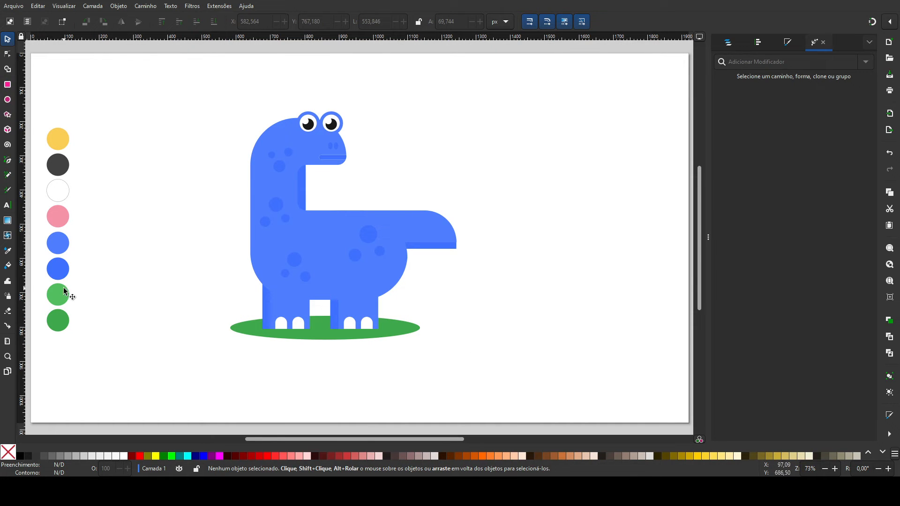
Step: Draw a rectangle about 231 by 213 px beside the dinosaur and fill it with the light green palette colour
key(r)
drag(106, 89, 184, 162)
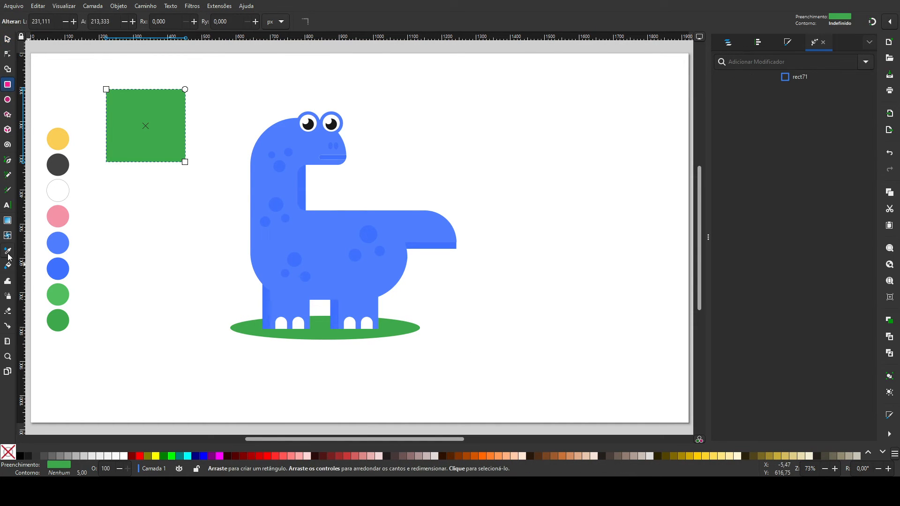
key(d)
click(57, 294)
click(8, 41)
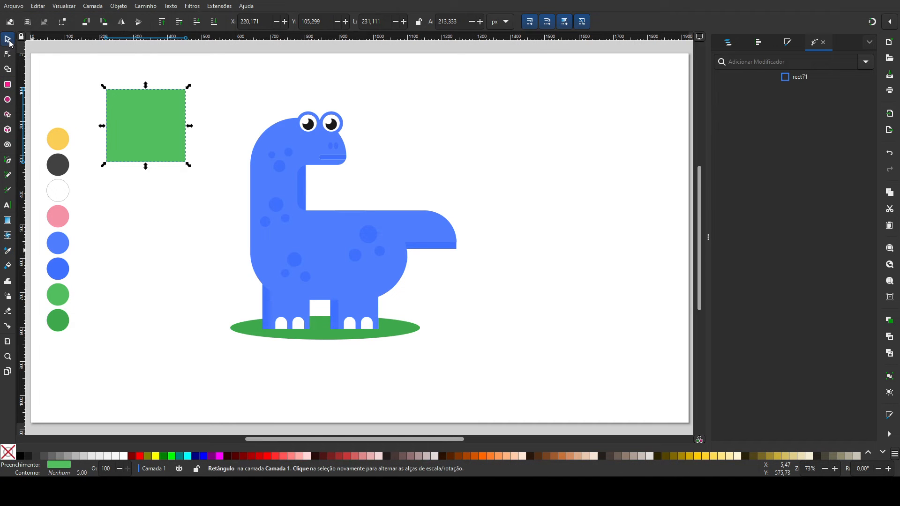
Step: Stretch the light green rectangle over the whole page behind all the artwork and lock it as the background
drag(189, 165, 623, 389)
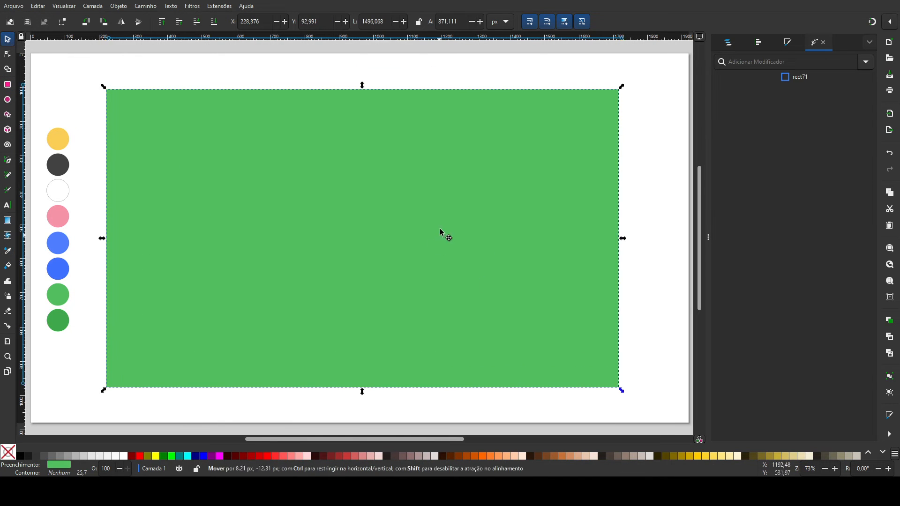
drag(434, 238, 446, 233)
key(Page_Down)
key(Page_Down)
drag(171, 122, 83, 91)
drag(549, 356, 693, 429)
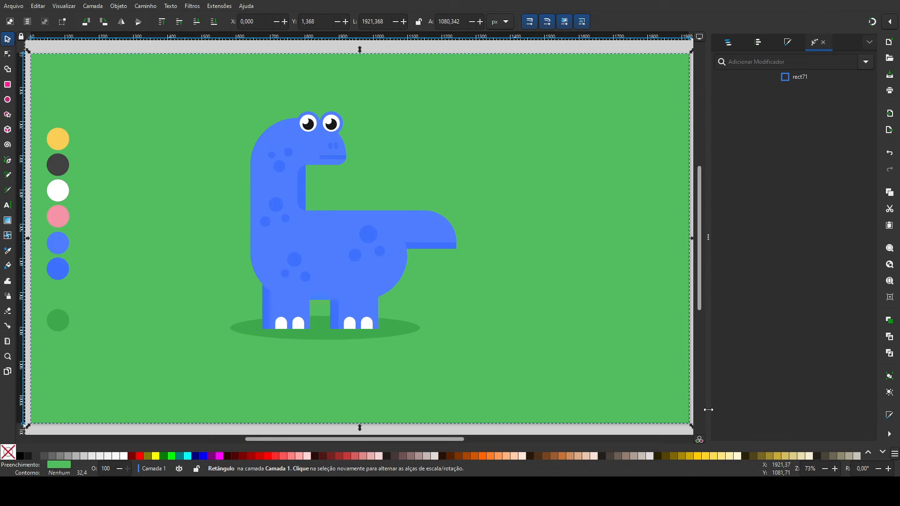
click(728, 42)
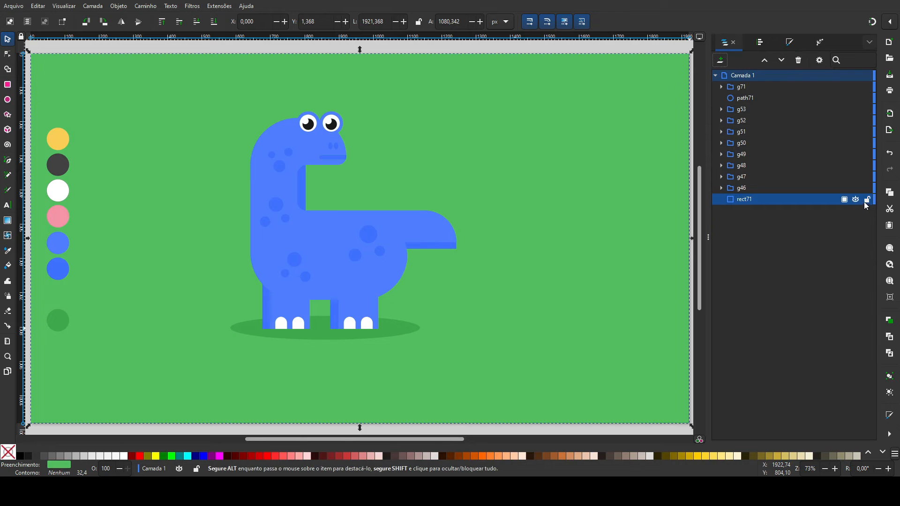
drag(136, 93, 180, 165)
Step: Draw an upright ellipse below and beyond the dinosaur's tail as an egg and fill it white
key(e)
drag(433, 280, 487, 349)
click(7, 41)
drag(450, 313, 433, 300)
click(124, 457)
Step: Refine the egg's proportions, scale it to about 120 by 167 px and keep it just behind the rear leg
drag(445, 339, 297, 224)
key(plus)
key(plus)
key(space)
drag(421, 247, 405, 250)
key(n)
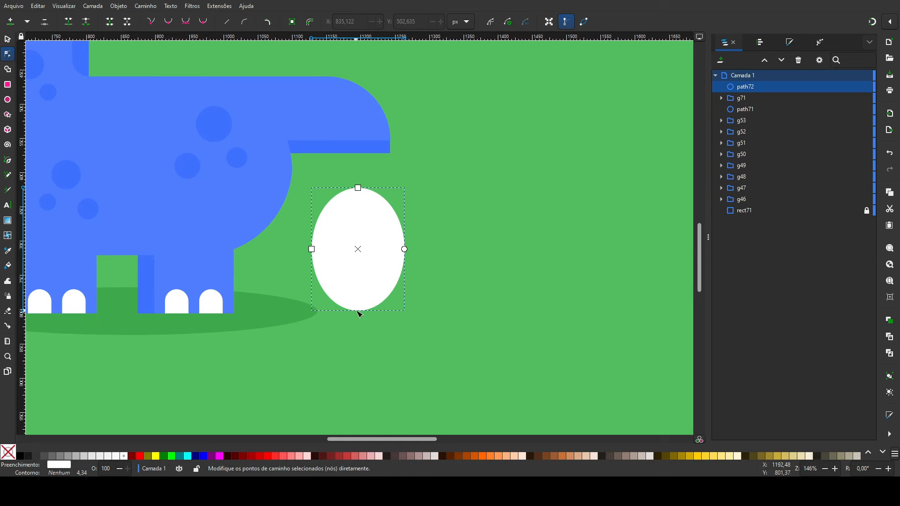
drag(358, 188, 358, 186)
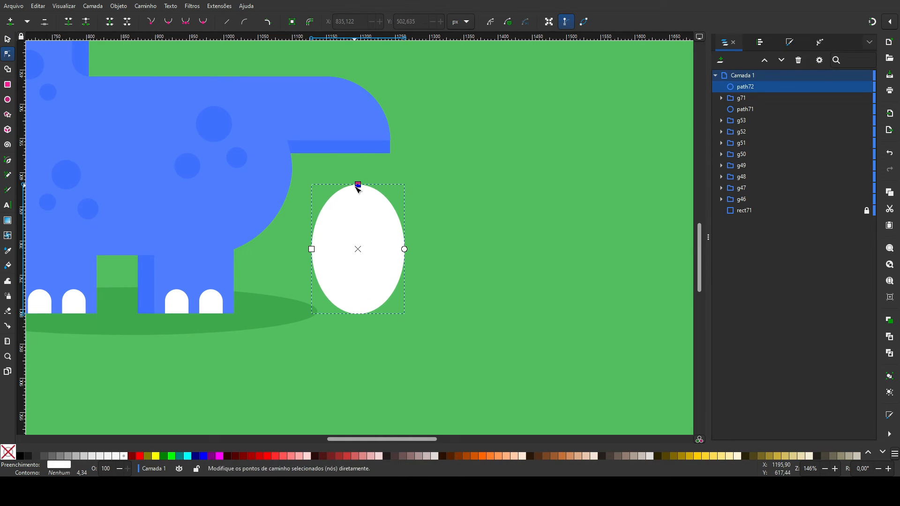
click(8, 39)
drag(361, 247, 368, 251)
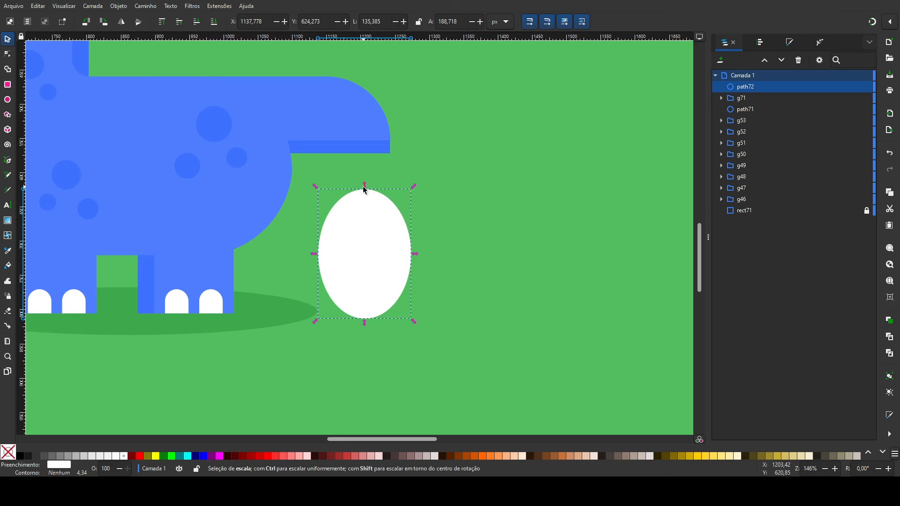
drag(320, 193, 331, 208)
click(318, 257)
Step: Duplicate the pink palette circle and place the copy over the lower left of the egg
click(8, 99)
drag(149, 330, 530, 392)
key(ctrl+minus)
key(minus)
key(minus)
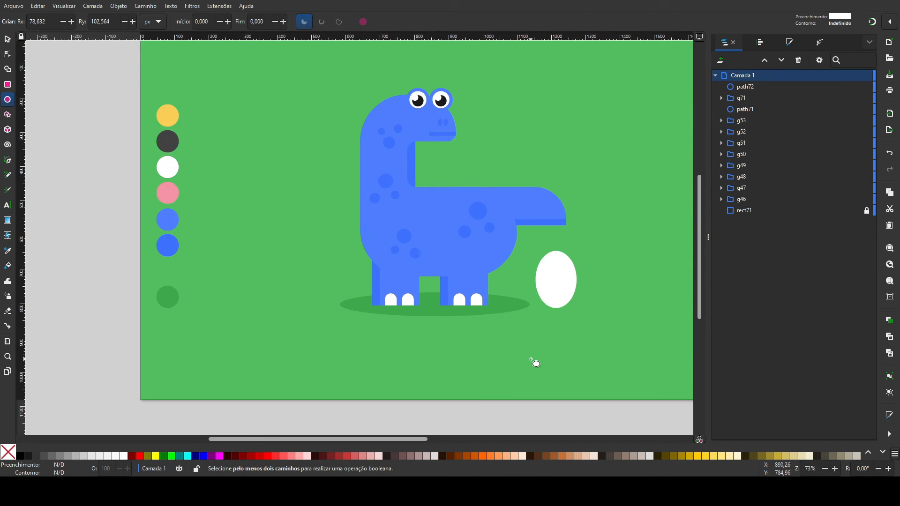
click(8, 39)
click(160, 190)
key(ctrl+d)
drag(165, 186, 169, 259)
key(plus)
key(plus)
key(ctrl+plus)
key(plus)
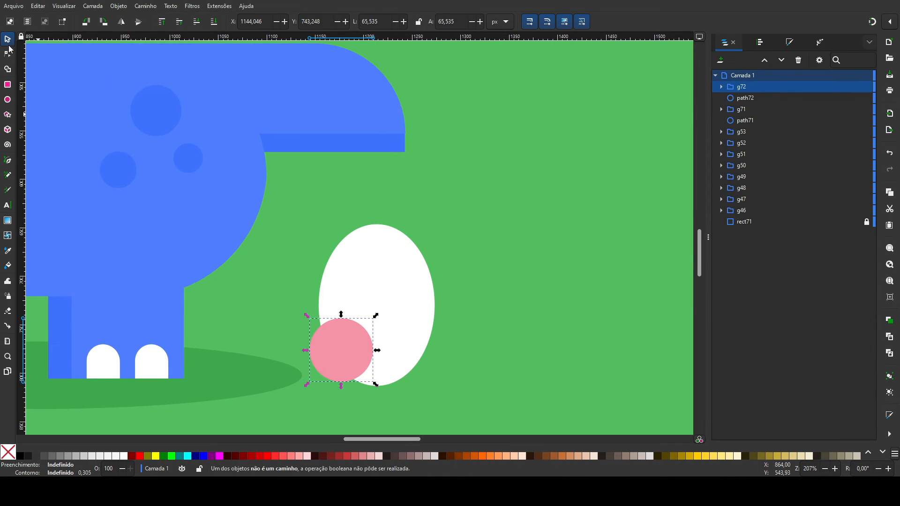
Step: Add two smaller copies of the pink spot, about 55 px across, over the egg's upper-right and lower-right edges
click(352, 358)
drag(349, 356, 433, 281)
key(ctrl+d)
drag(452, 314, 448, 315)
drag(415, 281, 432, 358)
key(ctrl+d)
Step: Trim the upper-right pink spot to the egg's outline with the Shape Builder
click(345, 345)
shift+click(422, 351)
shift+click(404, 286)
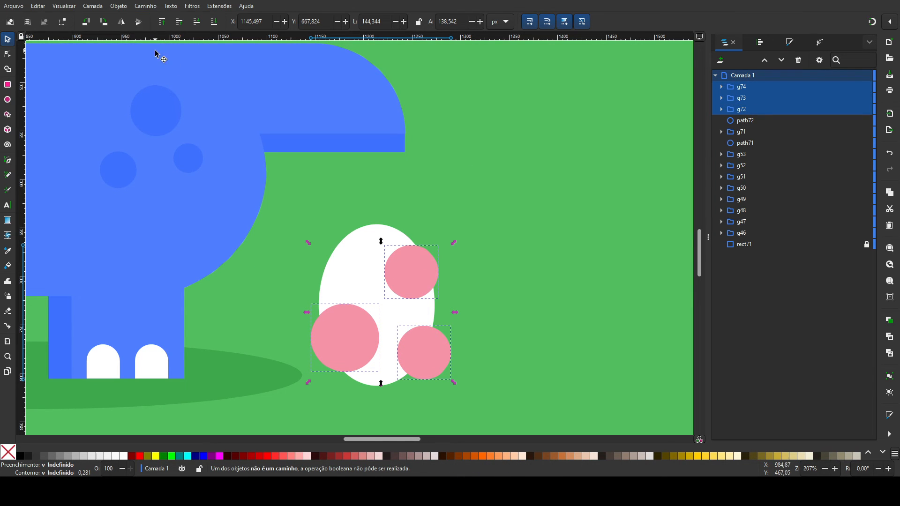
shift+click(367, 263)
click(409, 276)
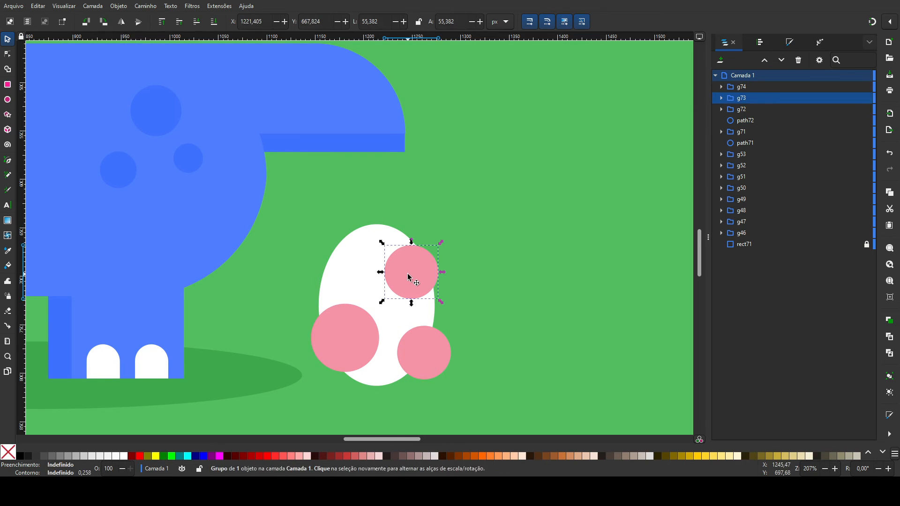
shift+click(335, 261)
click(7, 69)
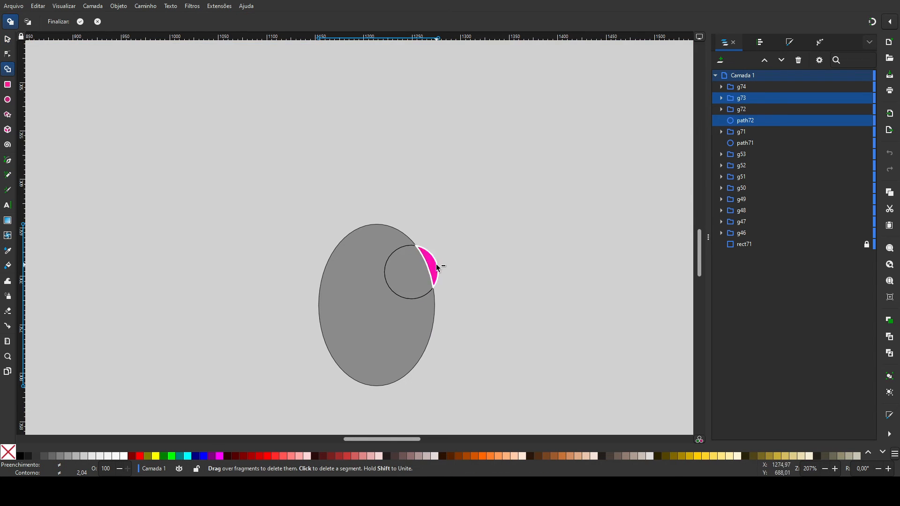
click(9, 40)
Step: Trim the lower-left pink spot to the egg's outline with the Shape Builder
click(354, 332)
shift+click(341, 284)
click(9, 55)
click(8, 69)
shift+click(321, 351)
click(4, 41)
Step: Trim the lower-right pink spot to the egg's outline with the Shape Builder
click(442, 359)
shift+click(423, 316)
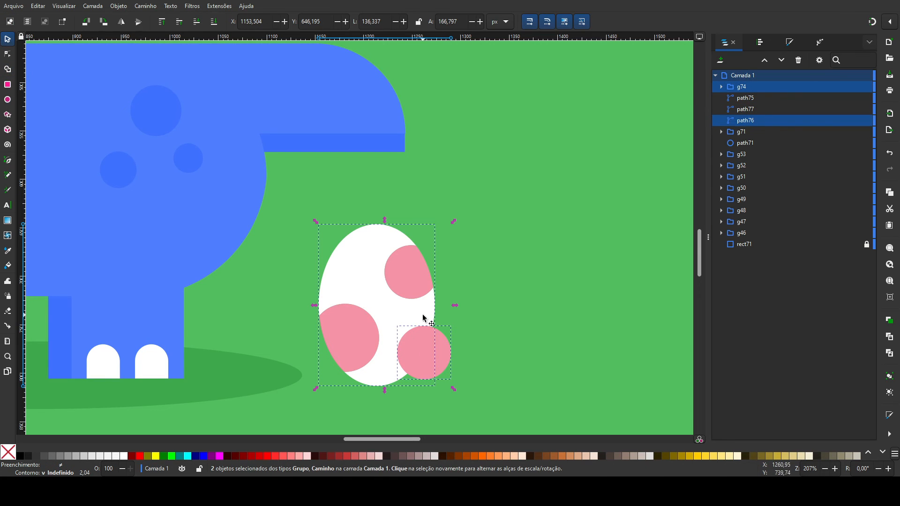
click(8, 69)
shift+click(442, 360)
click(9, 42)
click(324, 247)
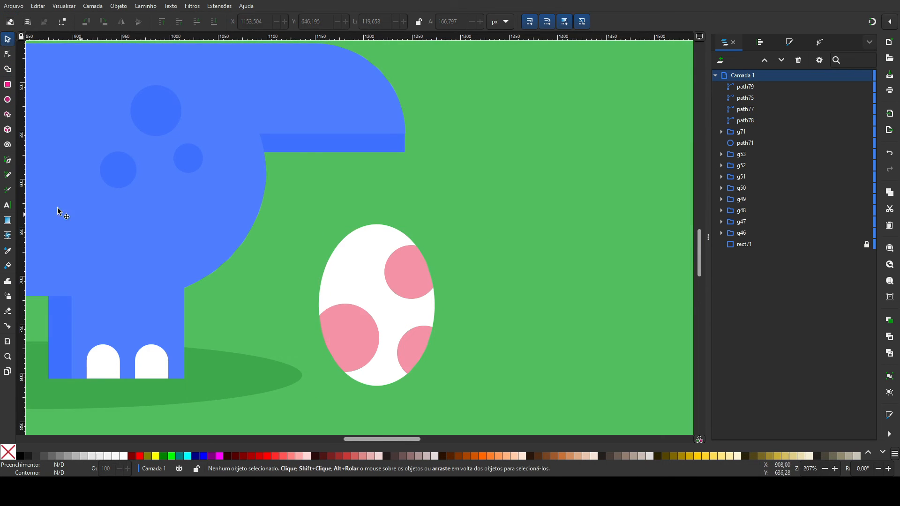
Step: Draw a downward-pointing triangle above the egg and fill it with the pink of the spots
click(8, 115)
drag(464, 152, 464, 213)
key(d)
click(415, 343)
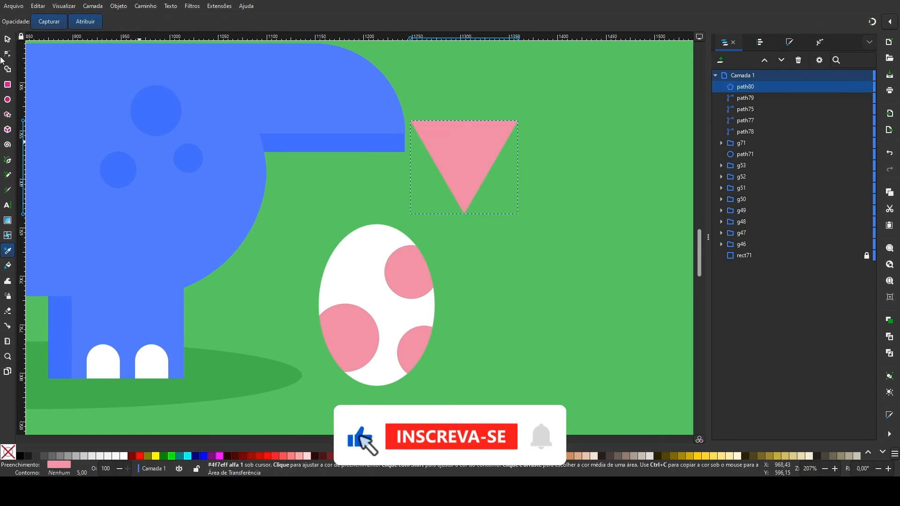
Step: Narrow the triangle, unite it with an offset copy into a jagged crack, and fit it tilted onto the egg's upper-left edge
click(7, 41)
mouse_move(521, 167)
mouse_down()
mouse_move(451, 168)
mouse_move(525, 219)
mouse_move(523, 154)
mouse_move(516, 167)
mouse_move(510, 161)
mouse_up()
key(ctrl+d)
shift+click(531, 193)
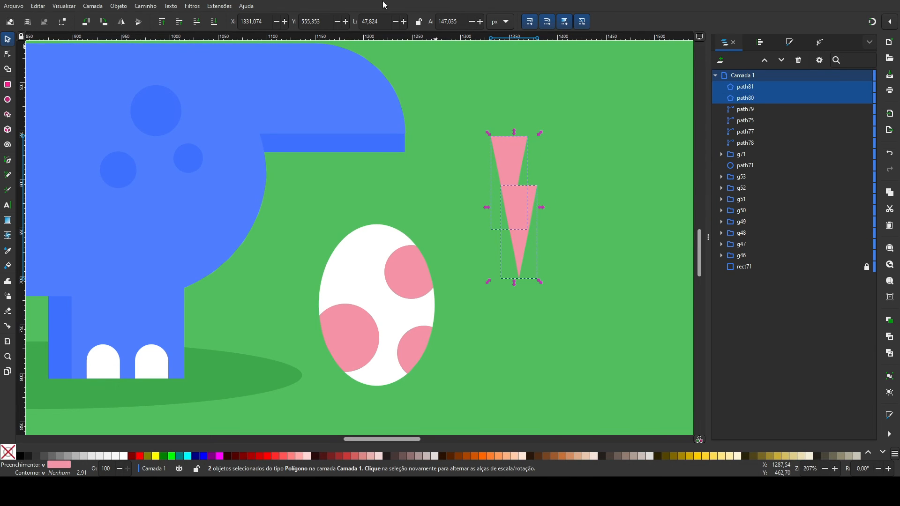
key(ctrl+plus)
drag(540, 282, 365, 281)
Step: Trim the part of the pink crack that sticks out beyond the egg with the Shape Builder
shift+click(385, 239)
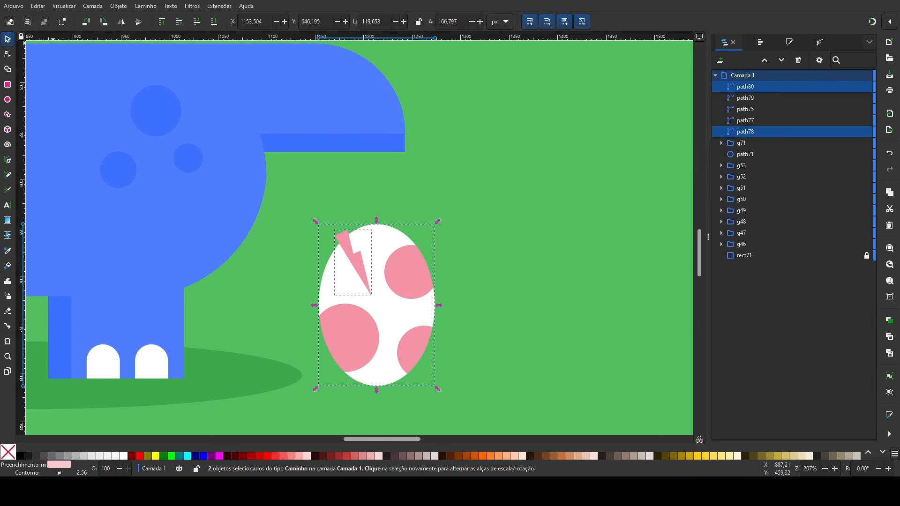
key(x)
click(8, 40)
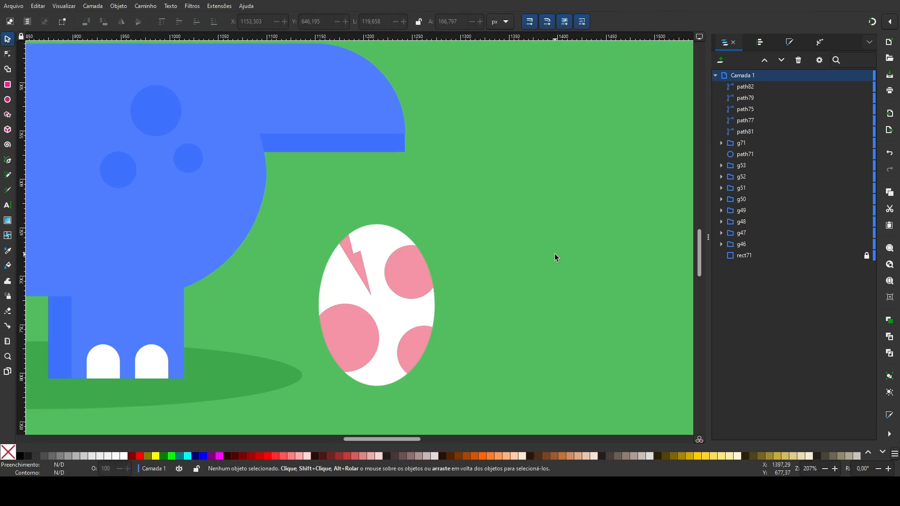
Step: Duplicate the ground ellipse, shrink the copy to about 204 by 36 px and place it beneath and behind the egg
click(263, 389)
key(ctrl+d)
drag(201, 387, 610, 388)
key(minus)
drag(612, 335, 428, 336)
mouse_move(400, 336)
mouse_down()
mouse_move(414, 337)
mouse_move(406, 337)
mouse_up()
key(Page_Down)
key(Page_Down)
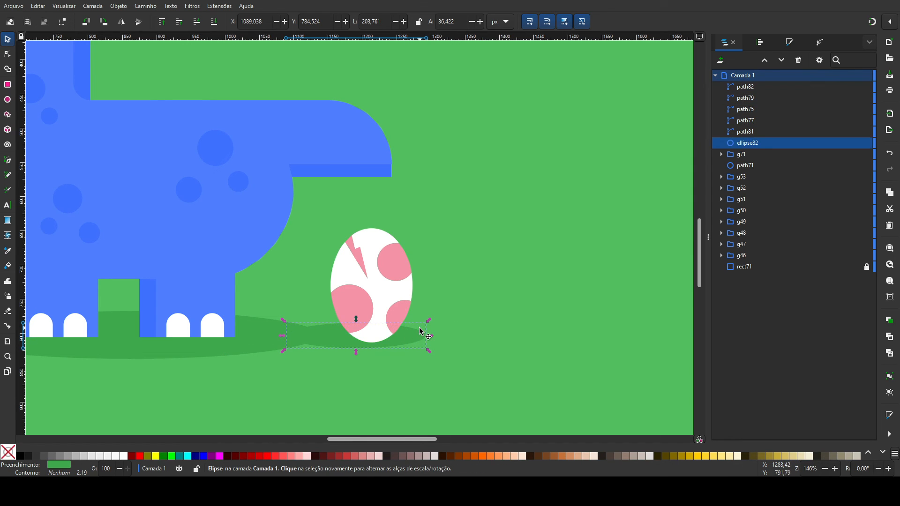
Step: Select the egg with its spots and crack, shrink it to about 111 by 142 px and centre it on its shadow
drag(458, 392, 326, 230)
drag(389, 258, 379, 257)
drag(362, 227, 398, 244)
drag(377, 304, 381, 303)
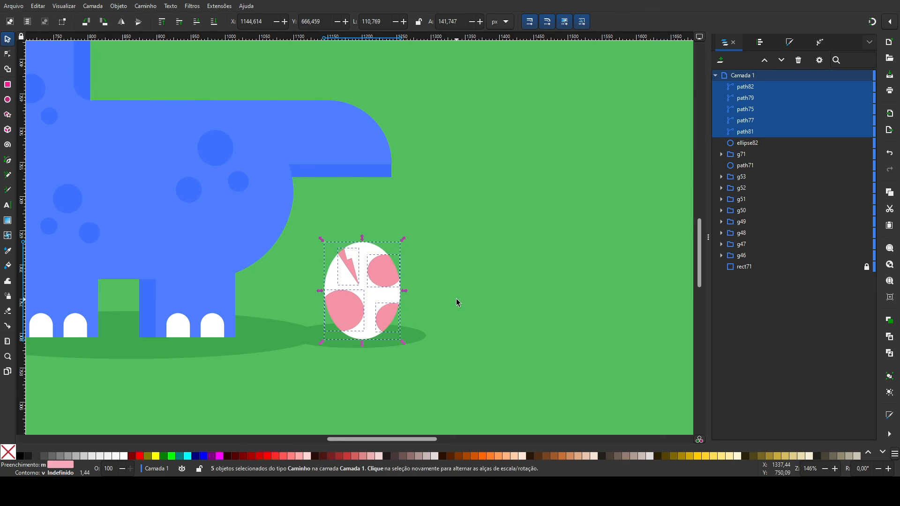
click(475, 292)
key(plus)
key(minus)
key(minus)
key(minus)
key(minus)
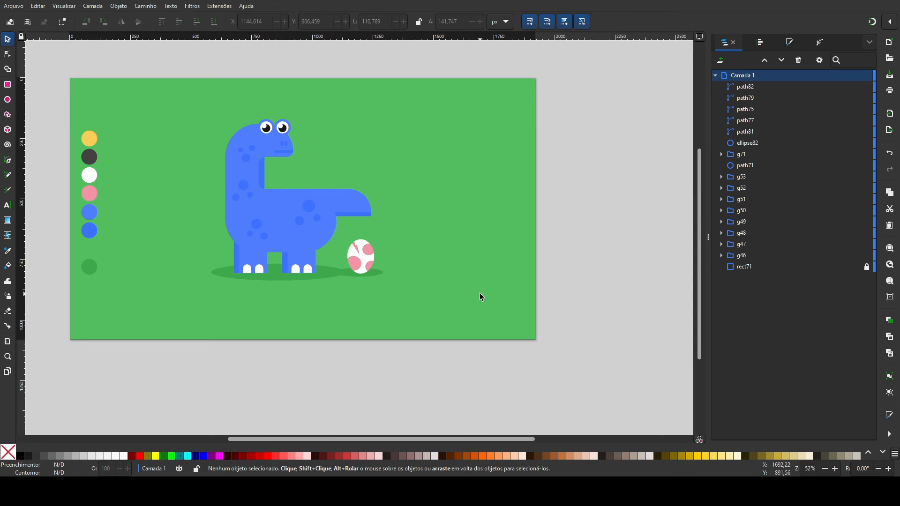
drag(304, 202, 304, 240)
key(ctrl+z)
drag(396, 205, 431, 230)
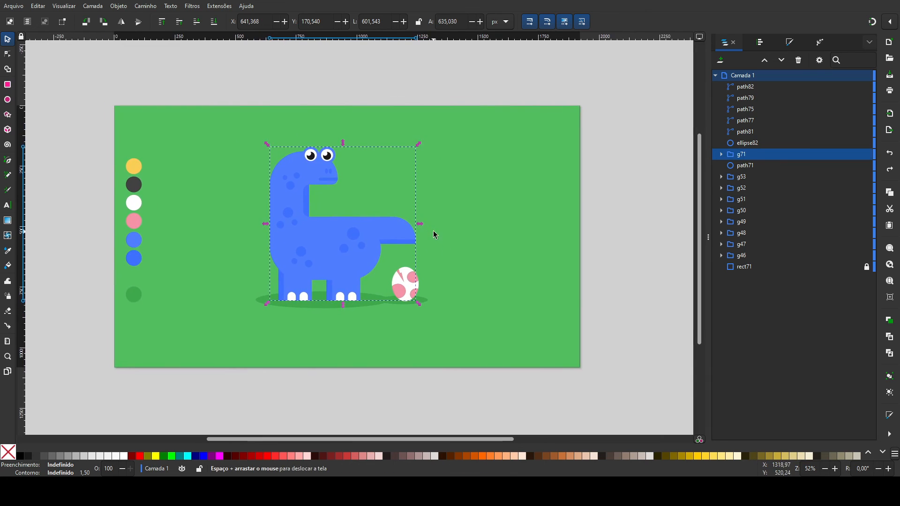
key(5)
click(595, 185)
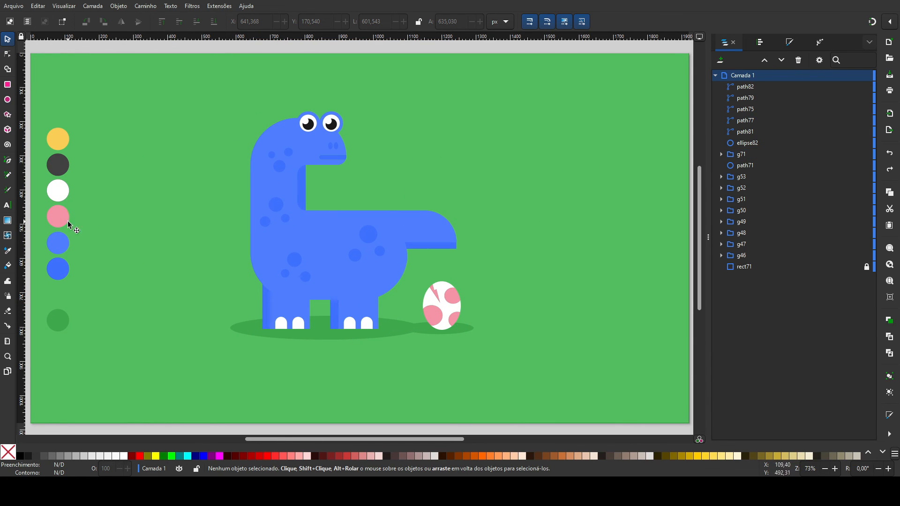
click(7, 113)
drag(534, 166, 527, 198)
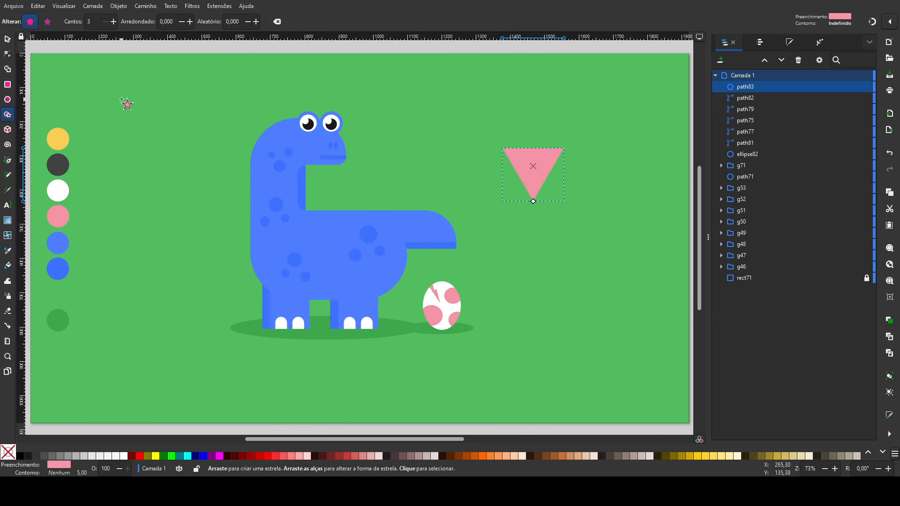
key(Delete)
key(r)
drag(519, 149, 564, 202)
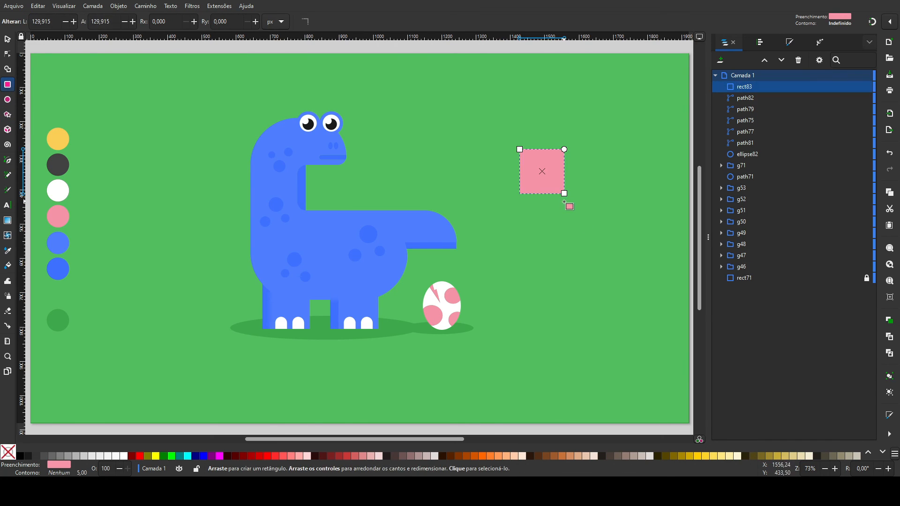
click(8, 53)
drag(564, 193, 557, 194)
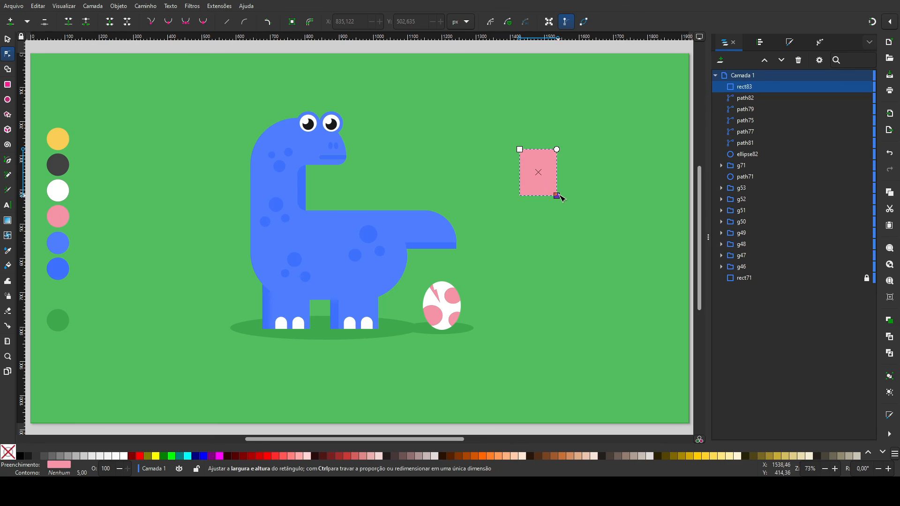
click(7, 40)
key(Delete)
Step: Draw a triangle about 218 by 252 px above the egg and fill it with the yellow palette colour
click(8, 115)
drag(496, 178, 472, 220)
click(7, 39)
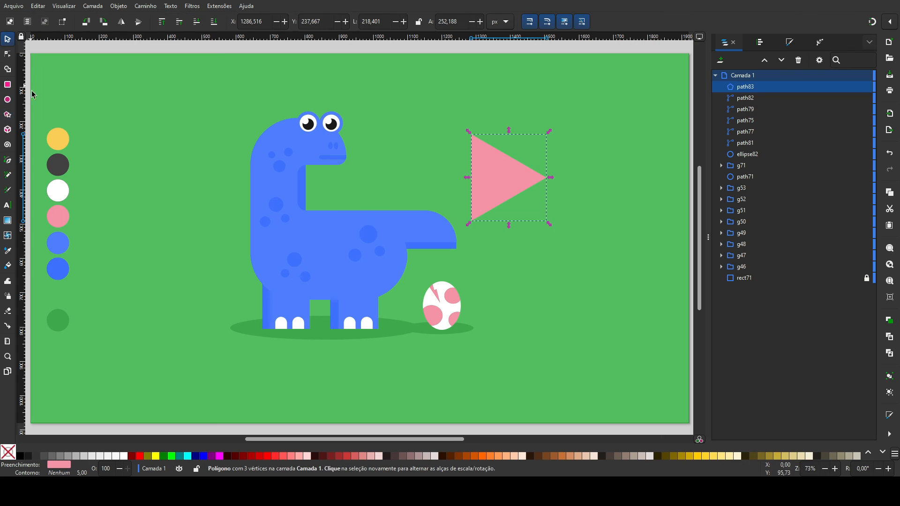
click(8, 251)
click(58, 140)
click(7, 40)
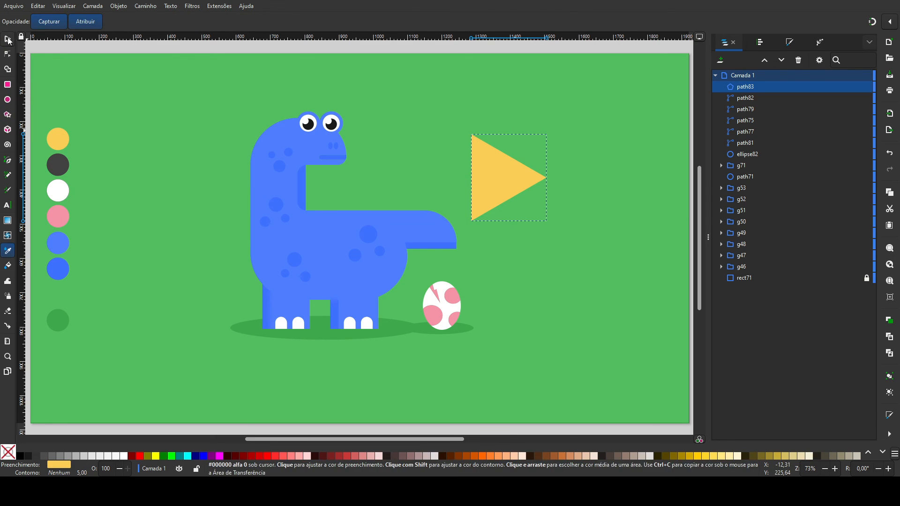
Step: Duplicate the yellow triangle, rotate both to point downward and overlap them vertically in a stack about 252 by 342 px
drag(506, 141, 554, 199)
key(ctrl+d)
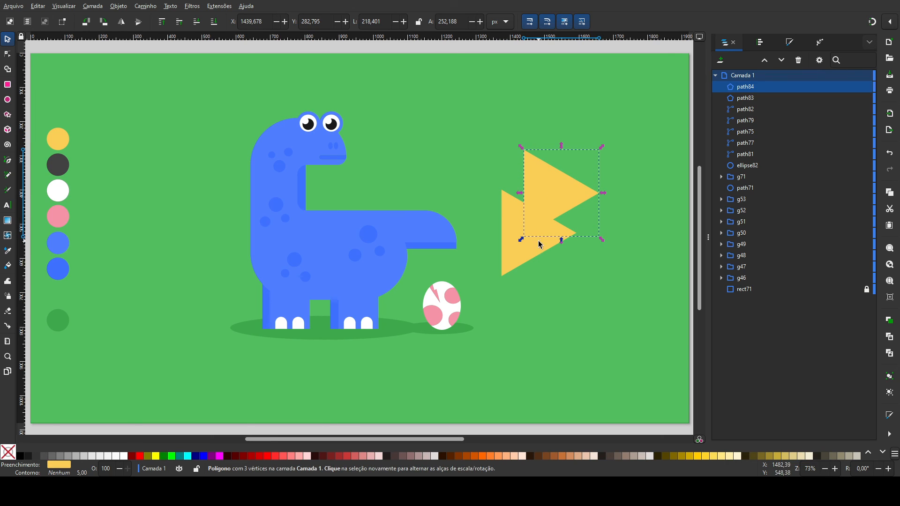
shift+click(540, 245)
drag(602, 146, 543, 134)
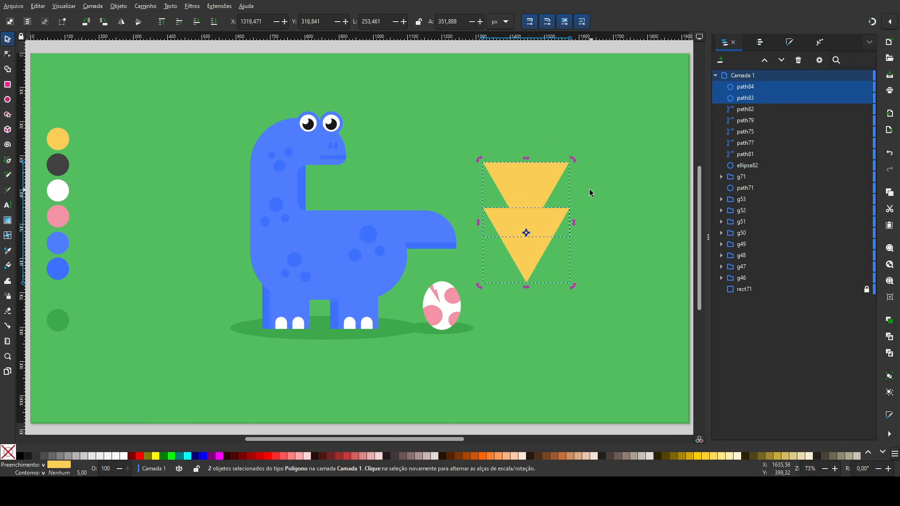
click(590, 189)
drag(531, 188, 532, 192)
shift+click(508, 224)
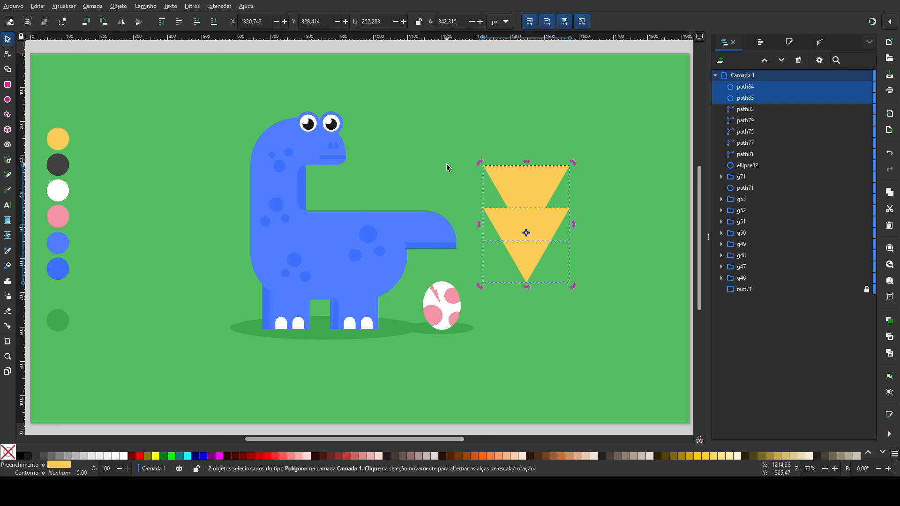
Step: Unite the two yellow triangles into one bolt, narrow it and shrink it next to the egg
click(149, 53)
drag(574, 225, 518, 221)
key(ctrl+z)
drag(517, 164, 412, 278)
click(540, 278)
Step: Rotate the yellow bolt diagonally and place it with its tip at the egg's crack
key(plus)
key(plus)
key(plus)
drag(455, 253, 327, 87)
click(327, 87)
click(385, 170)
click(389, 173)
drag(406, 154, 375, 173)
drag(399, 196, 469, 175)
key(Escape)
Step: Duplicate the yellow bolt and place the copy upright above the crack, about 21 by 48 px
click(408, 193)
key(ctrl+d)
drag(469, 134, 431, 145)
click(506, 131)
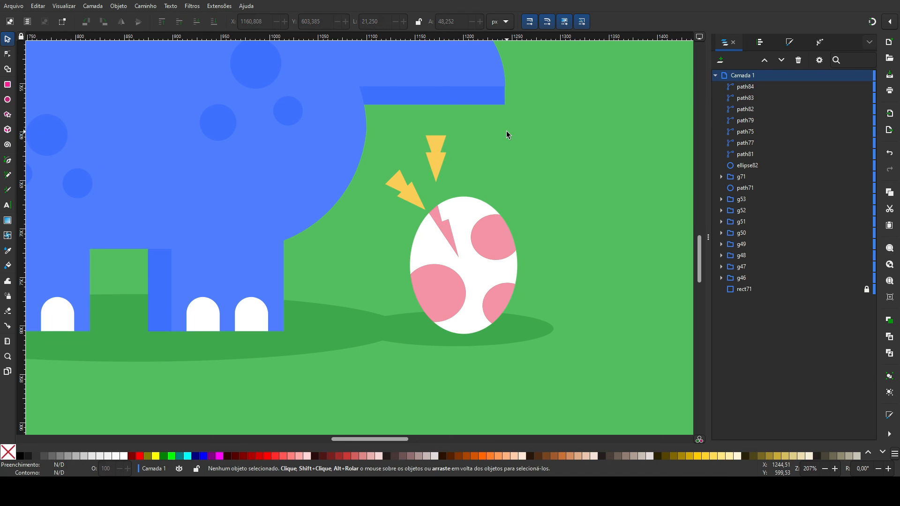